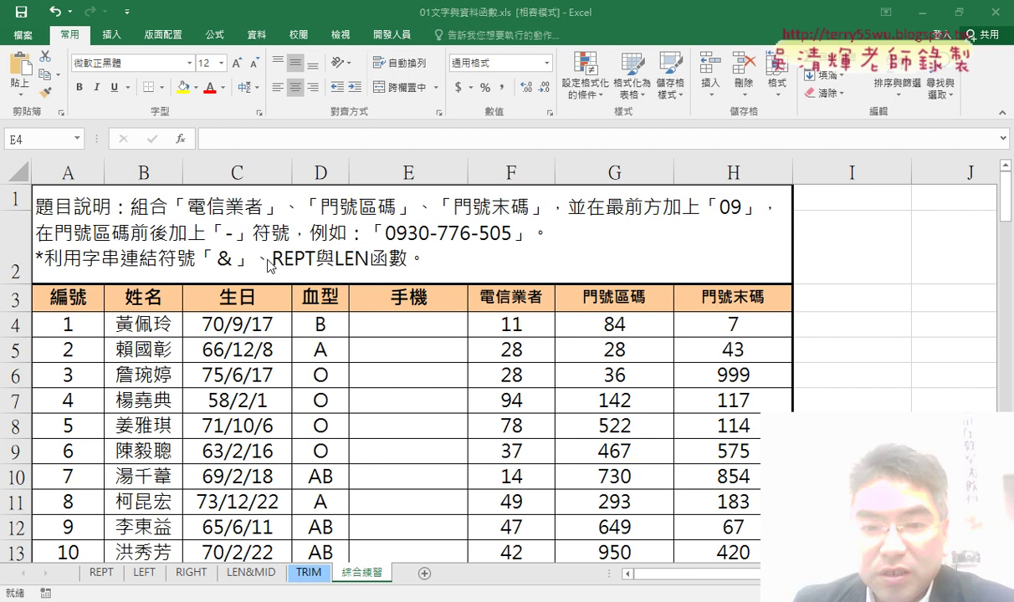
On the REPT sheet, select cell C3 for the star rating.
left_click(102, 575)
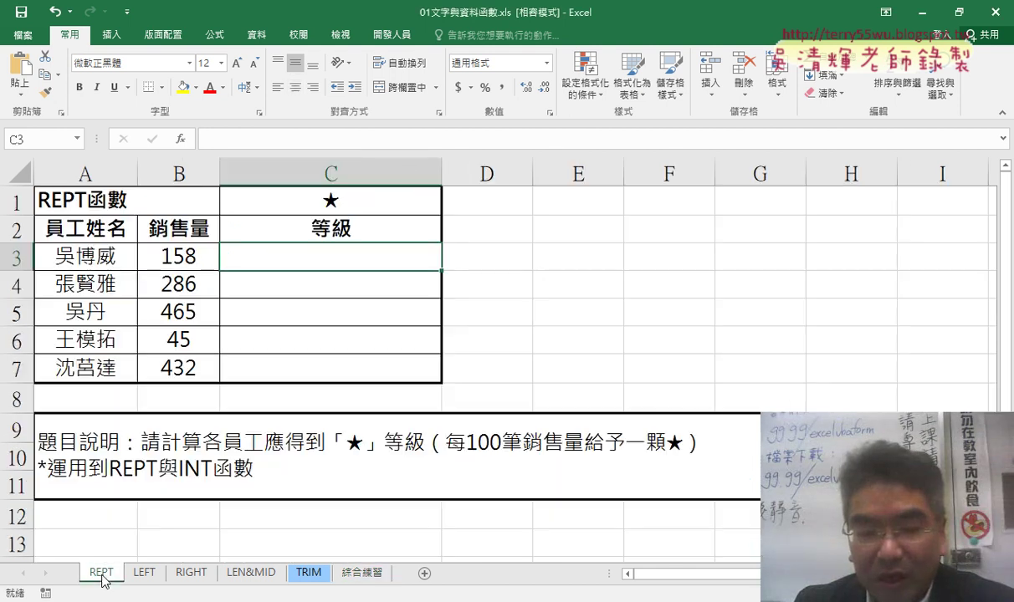
left_click(168, 256)
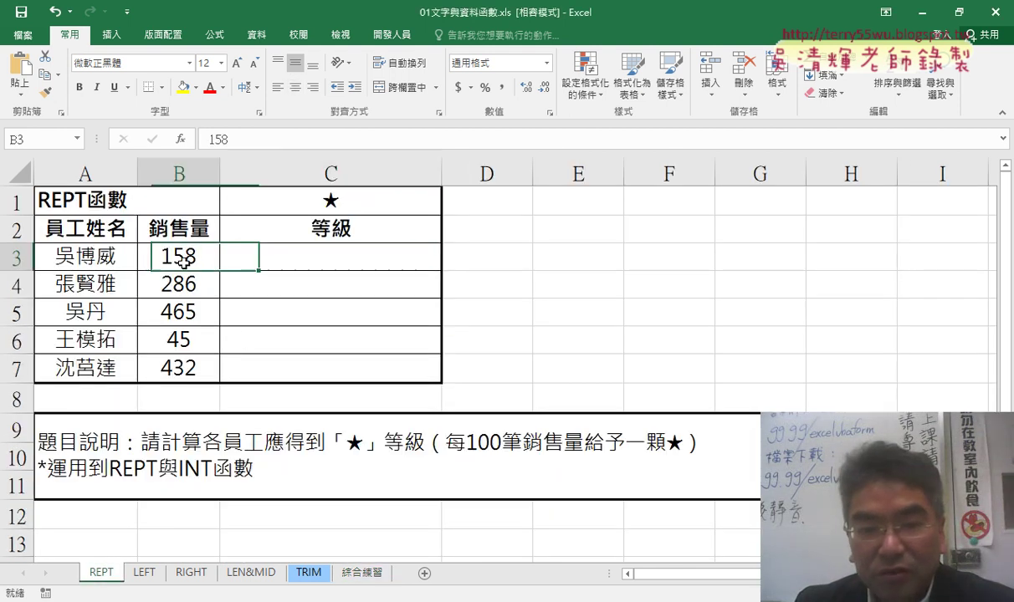
left_click(337, 256)
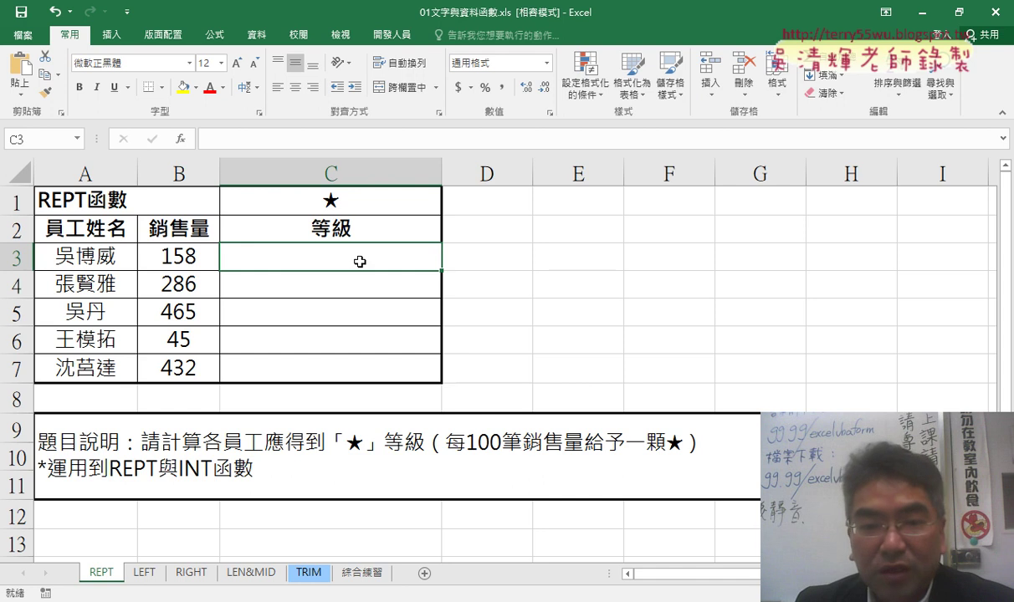
Insert the REPT function into C3 from the 文字 function category.
left_click(180, 139)
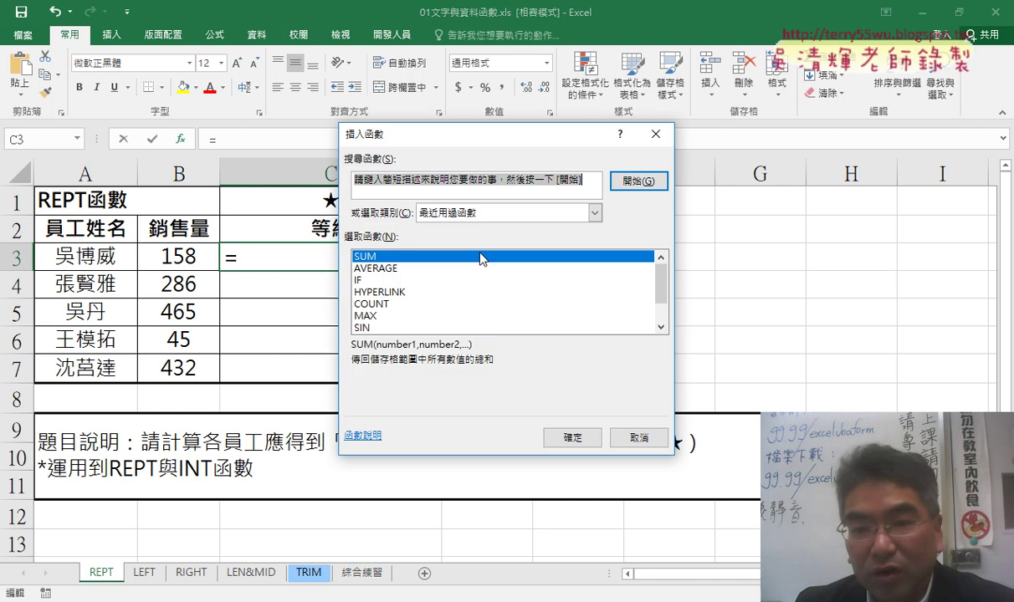
left_click(469, 212)
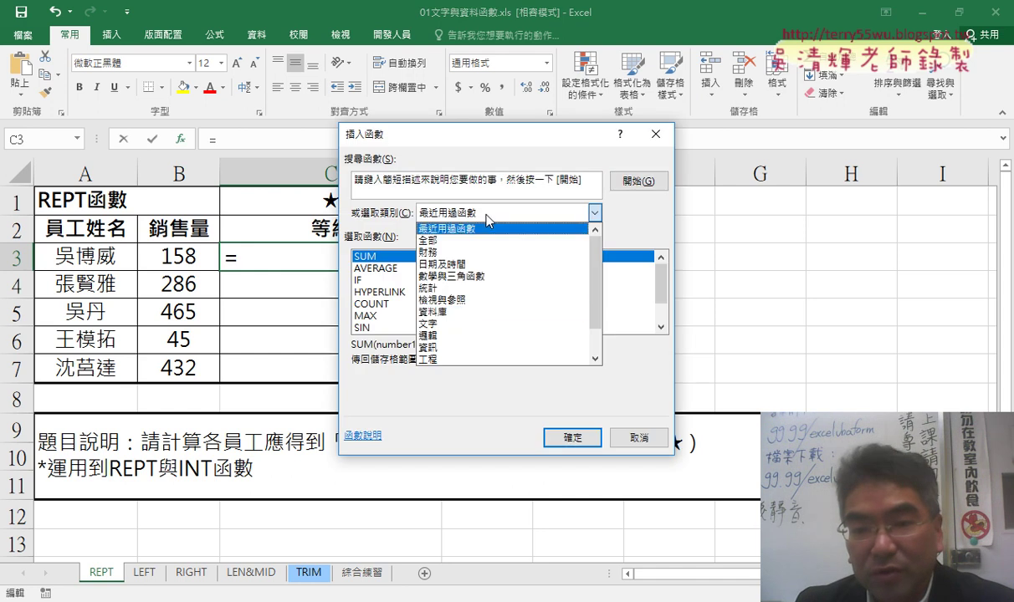
left_click(463, 325)
left_click_drag(661, 270, 661, 296)
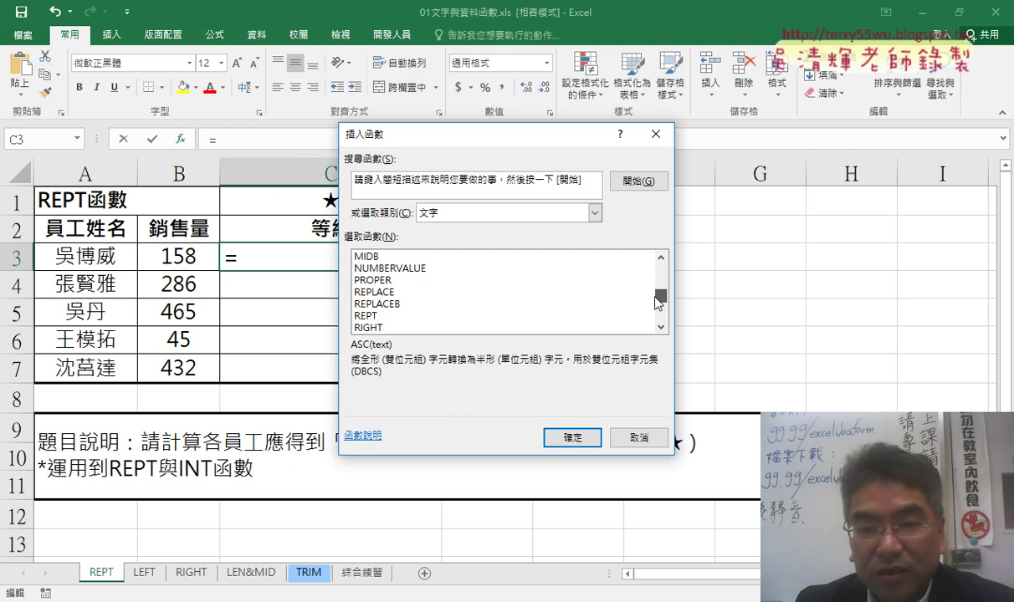
left_click(378, 316)
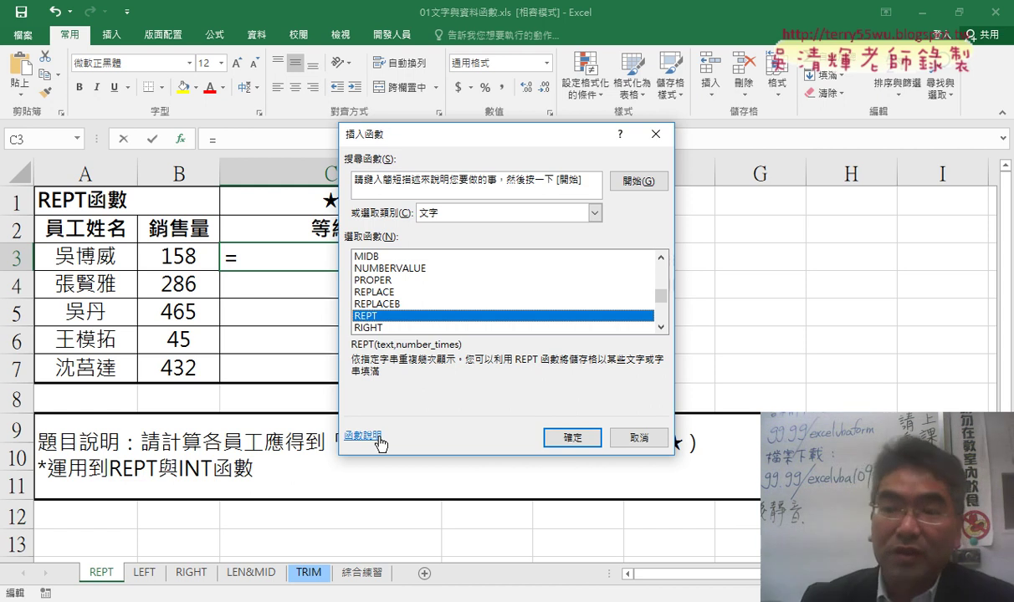
left_click(548, 436)
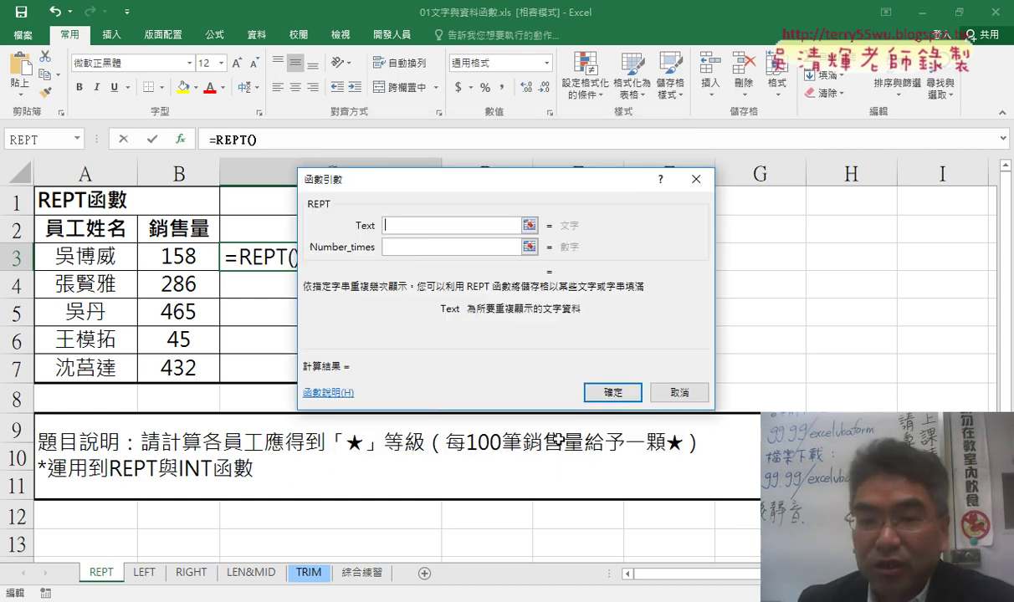
Set REPT's Text to C1 and Number_times to B3, giving =REPT(C1,B3) in C3.
left_click_drag(464, 193, 525, 191)
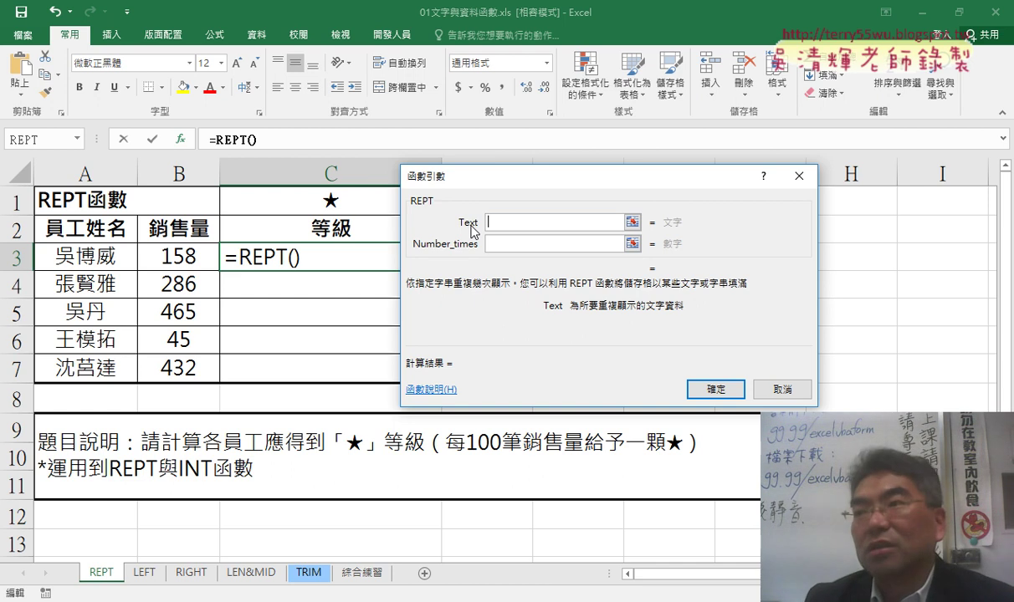
left_click_drag(525, 177, 599, 174)
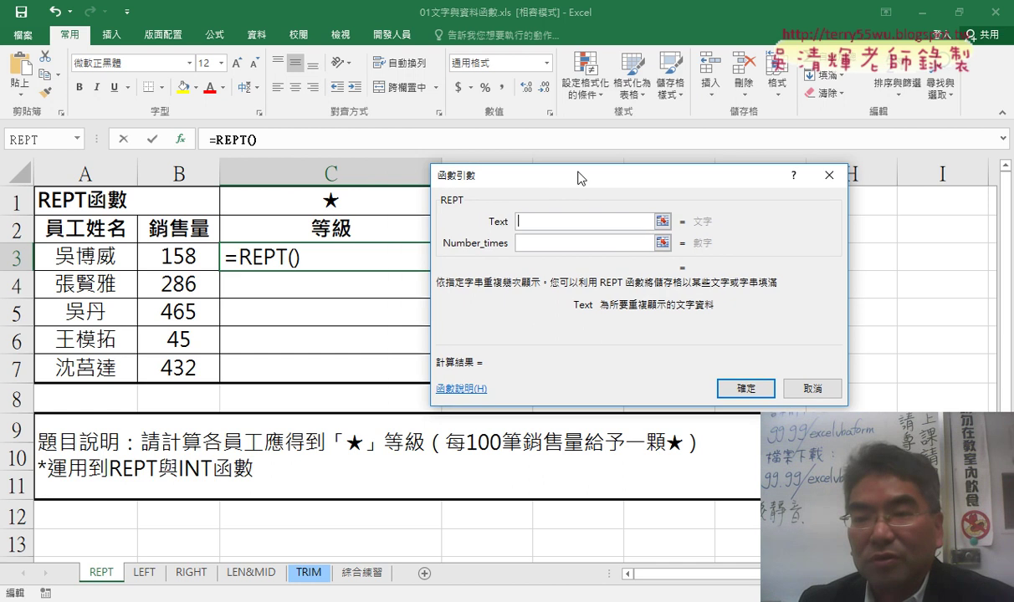
left_click(342, 204)
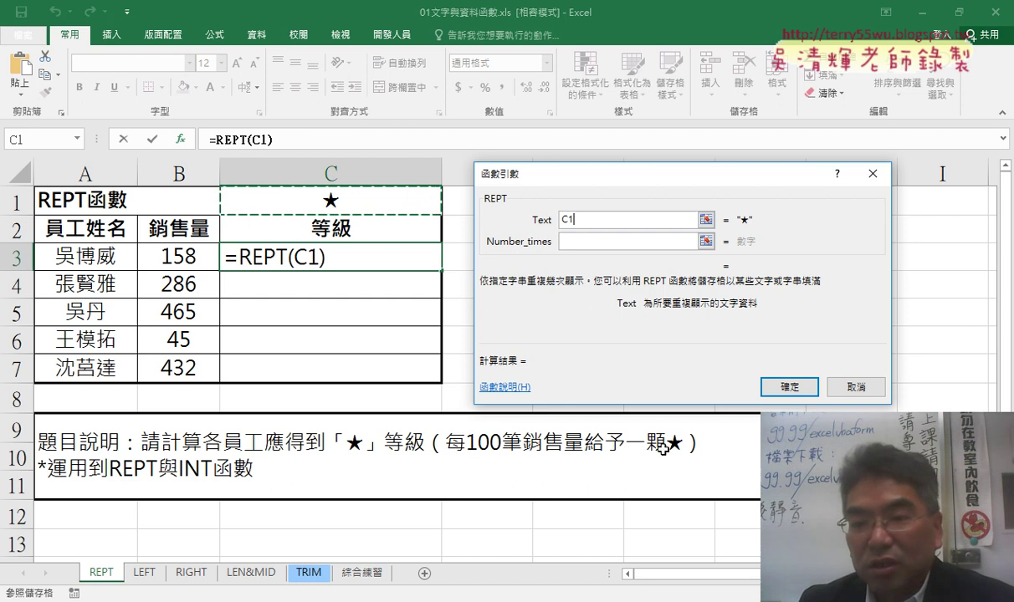
left_click(572, 241)
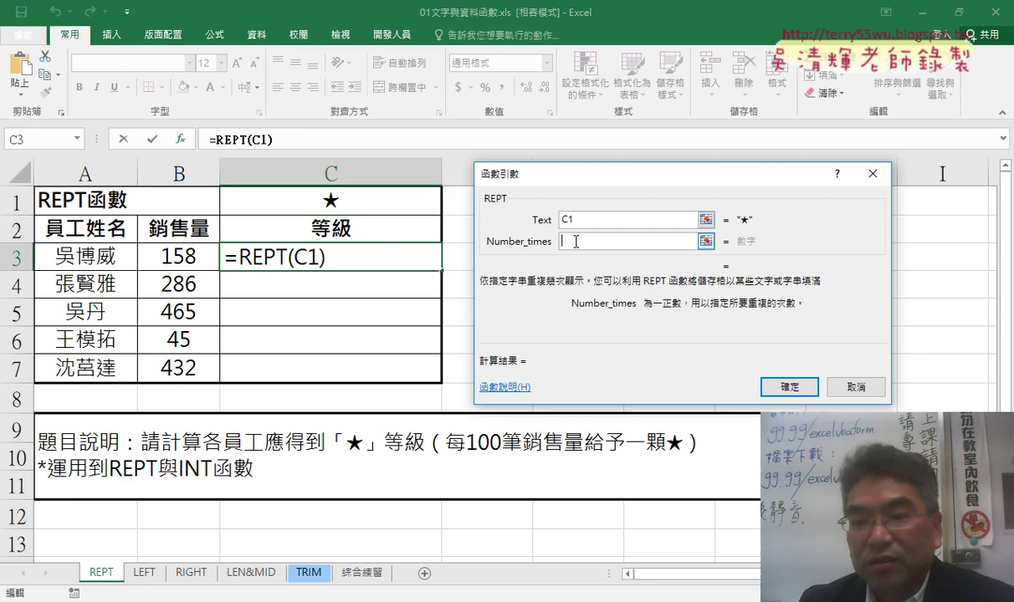
left_click(178, 256)
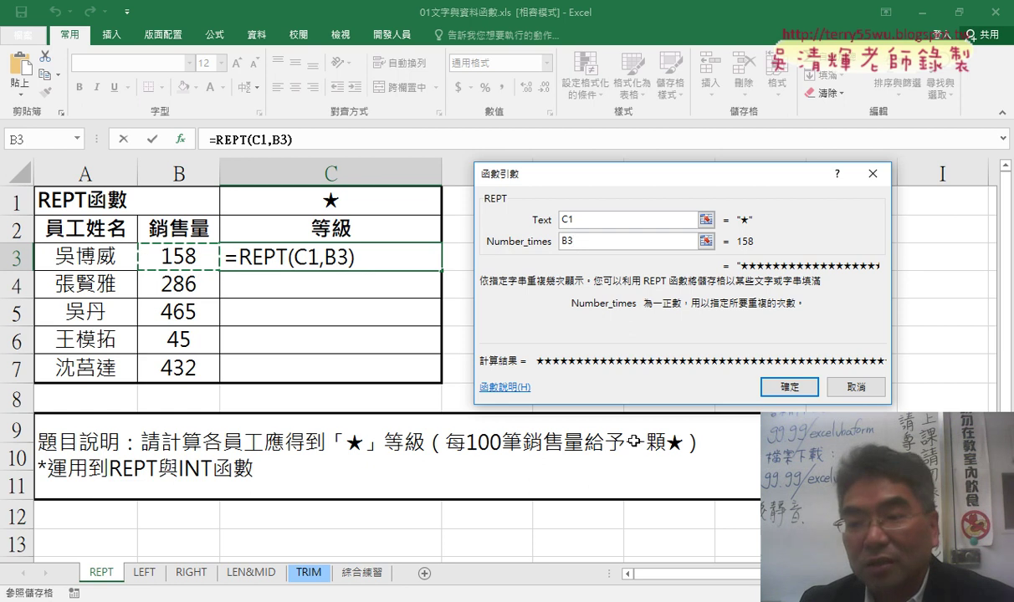
left_click(790, 387)
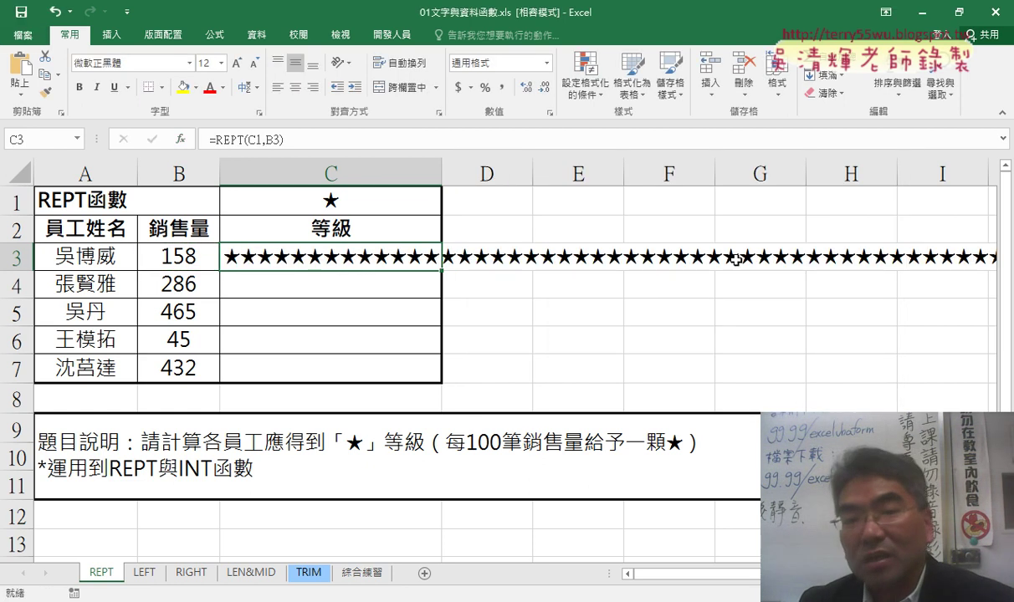
Change C3's repeat count to B3/100, making the formula =REPT(C1,B3/100).
left_click(233, 142)
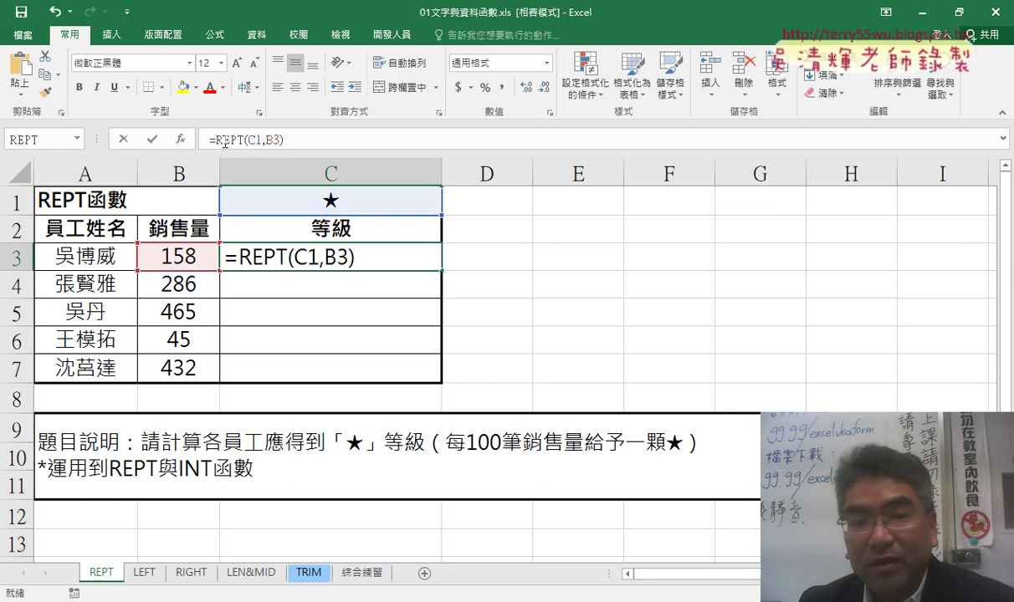
left_click(179, 139)
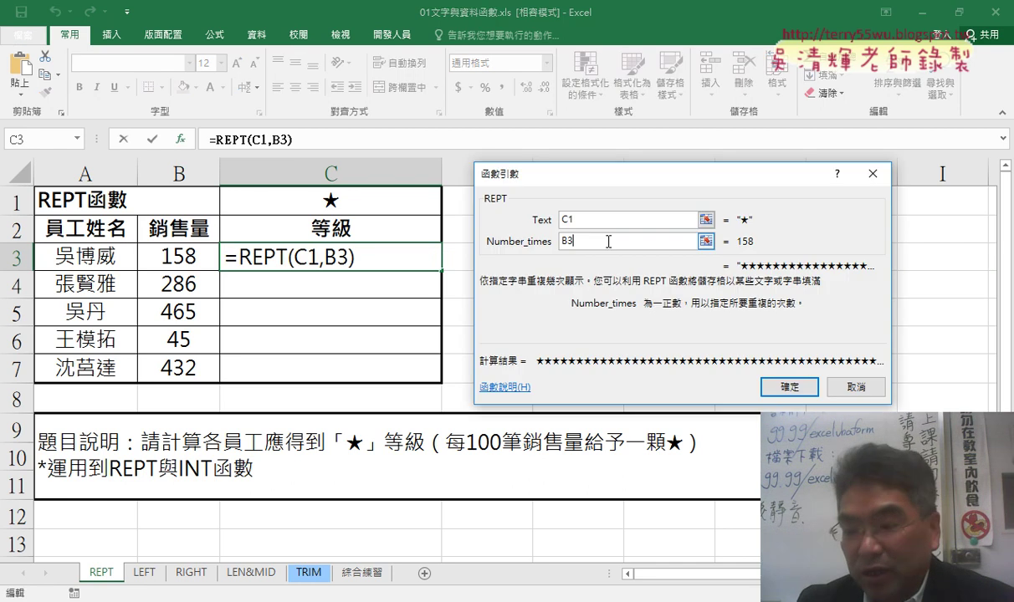
type("/1")
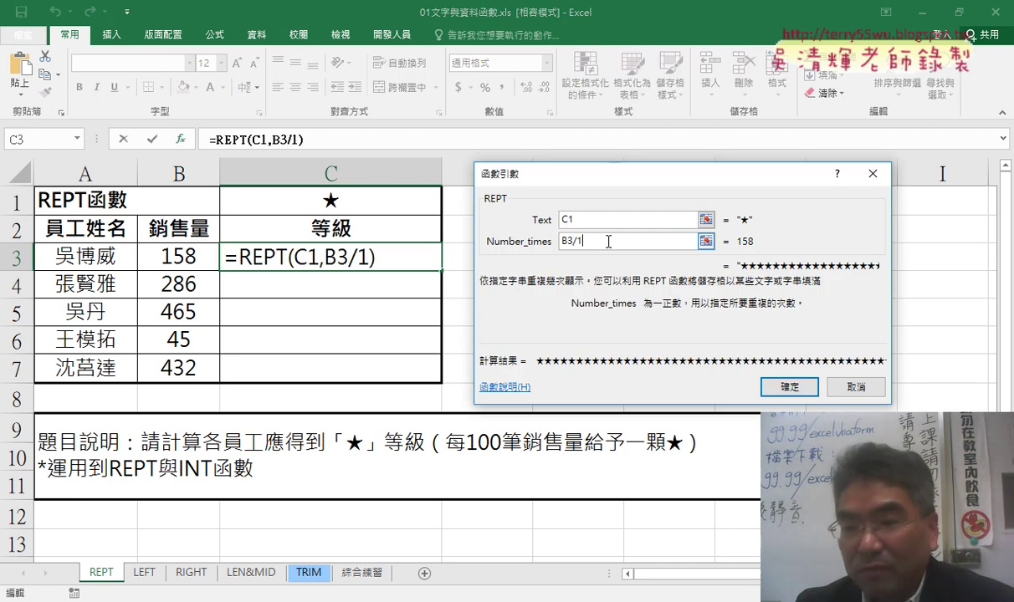
type("00")
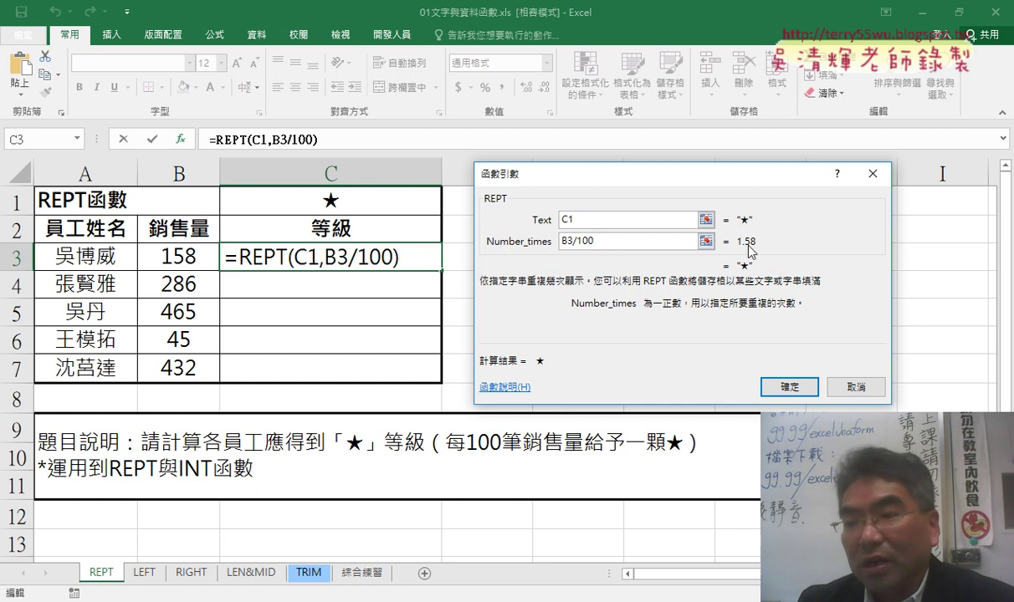
left_click_drag(757, 173, 796, 173)
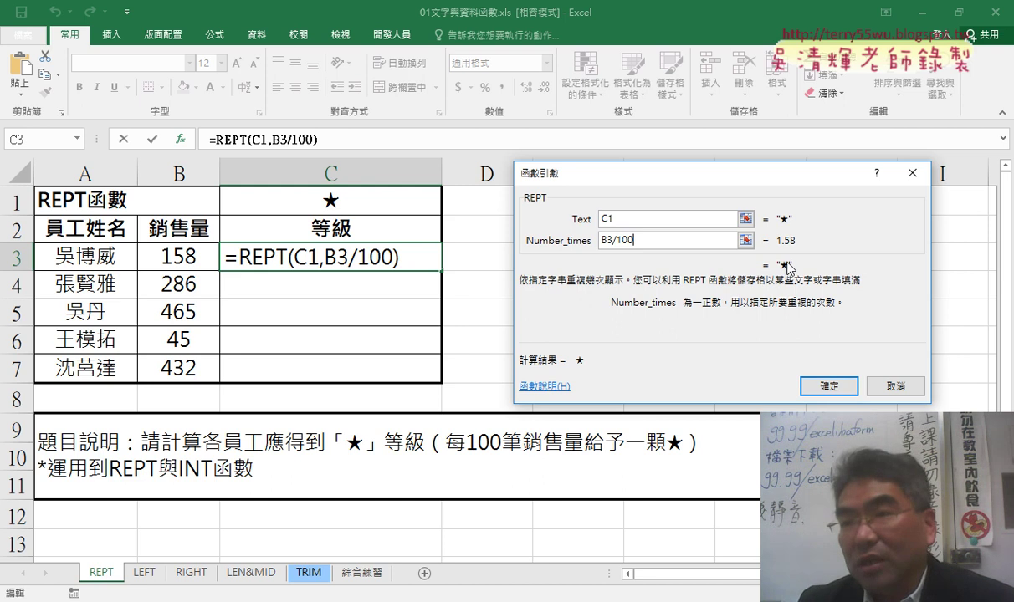
left_click(828, 387)
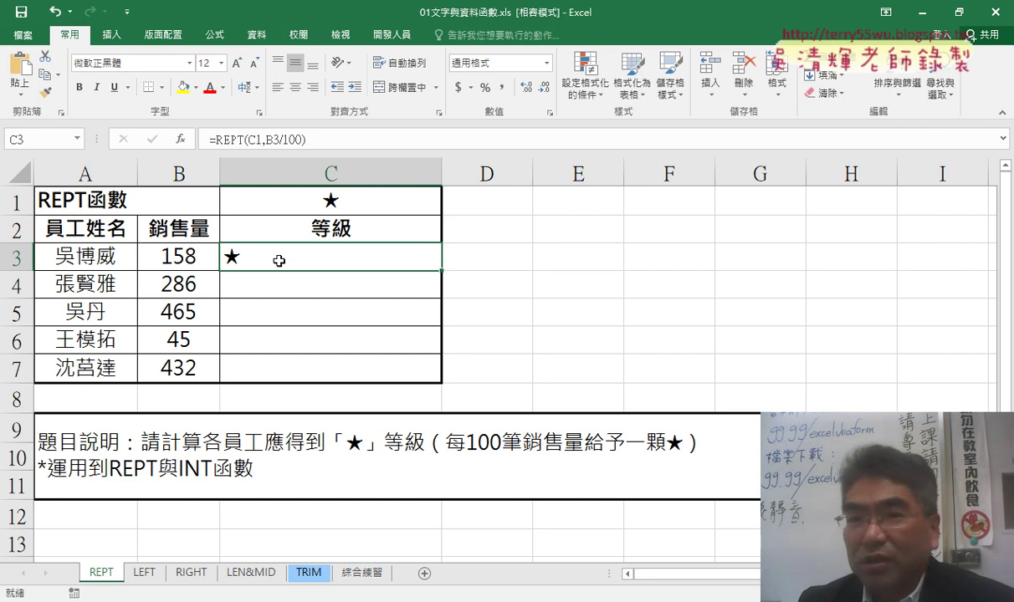
Wrap the repeat count in INT so C3 reads =REPT(C1,INT(B3/100)).
left_click(230, 144)
left_click(180, 139)
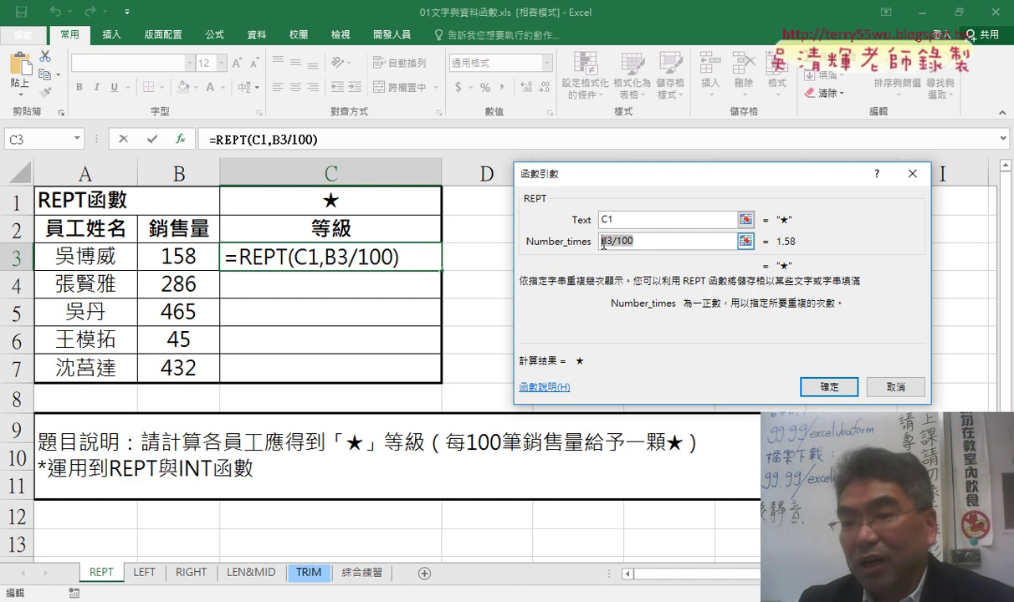
type("ㄞ")
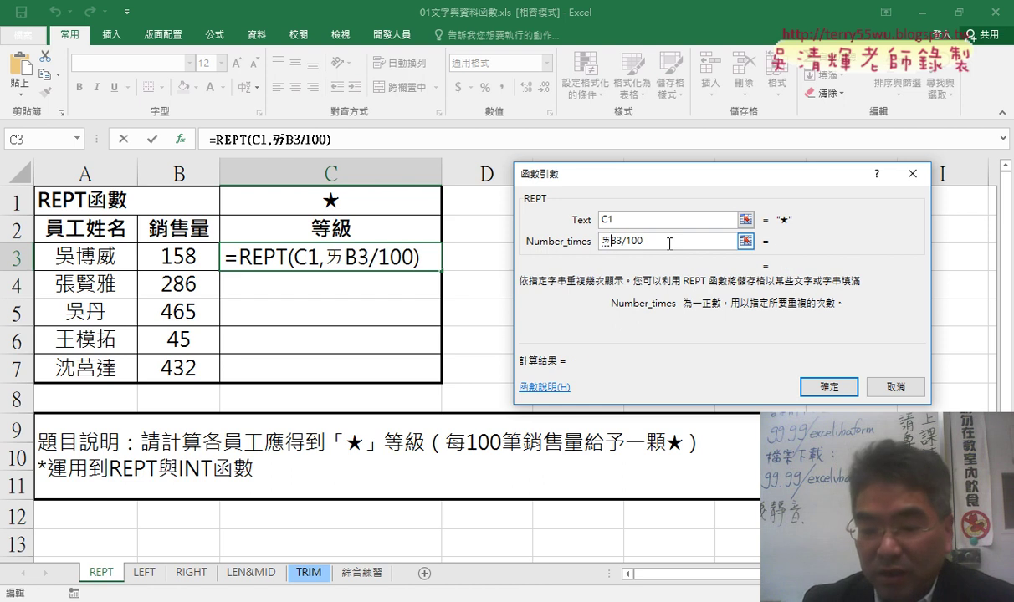
key("BackSpace")
type("int")
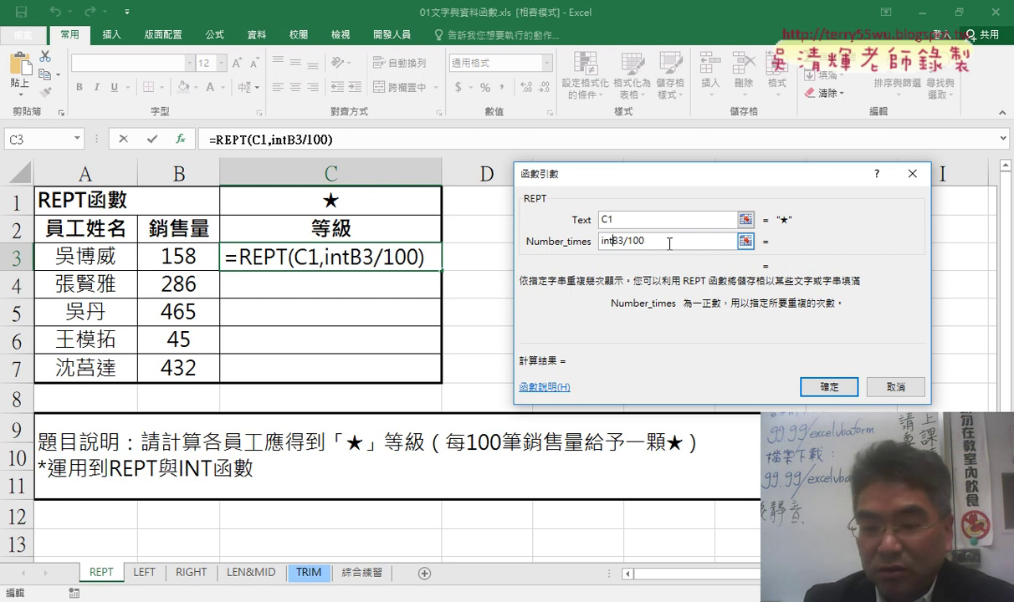
type("(")
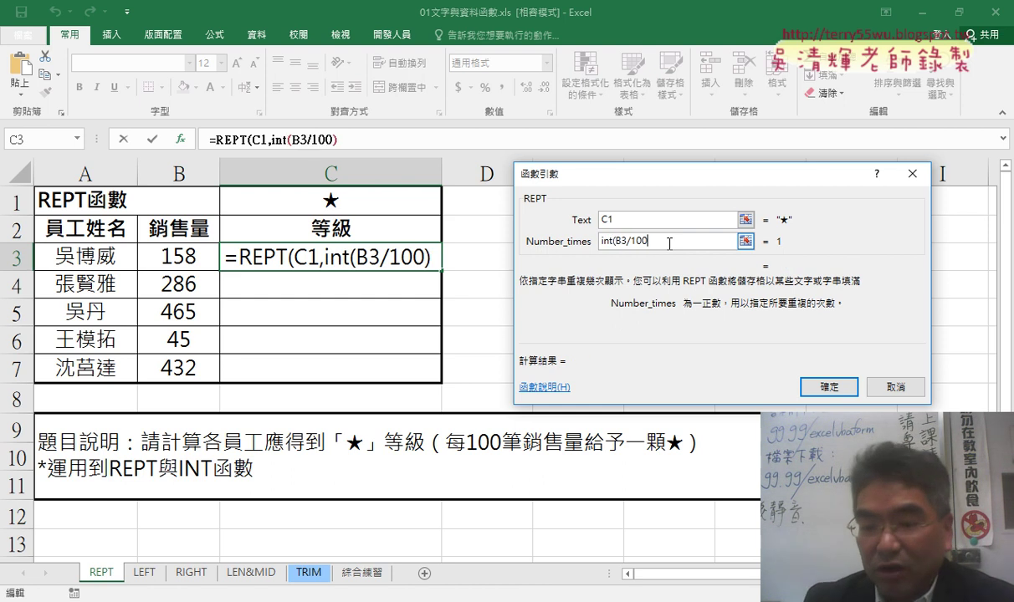
type(")")
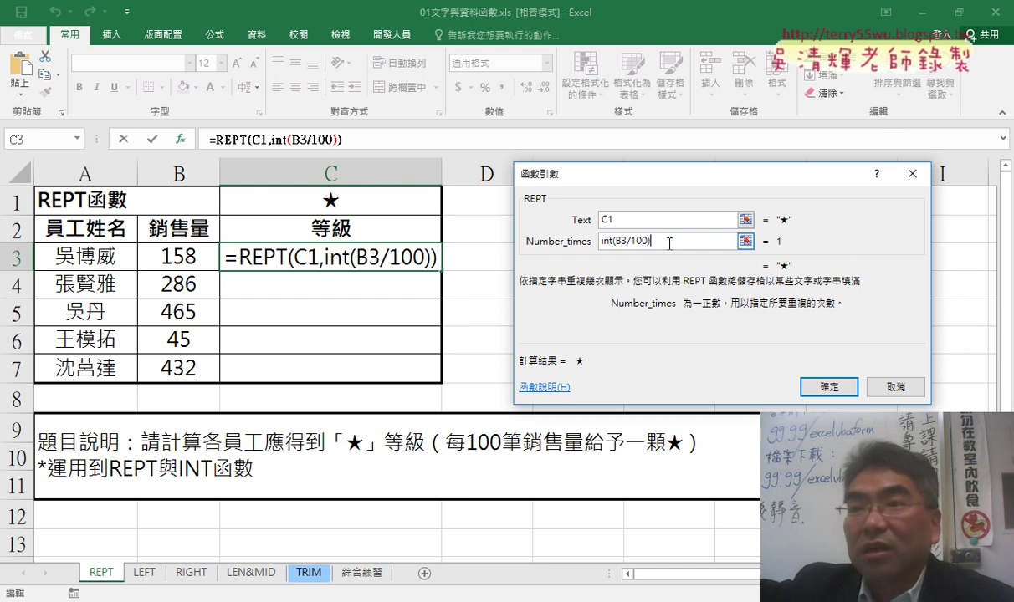
double_click(614, 244)
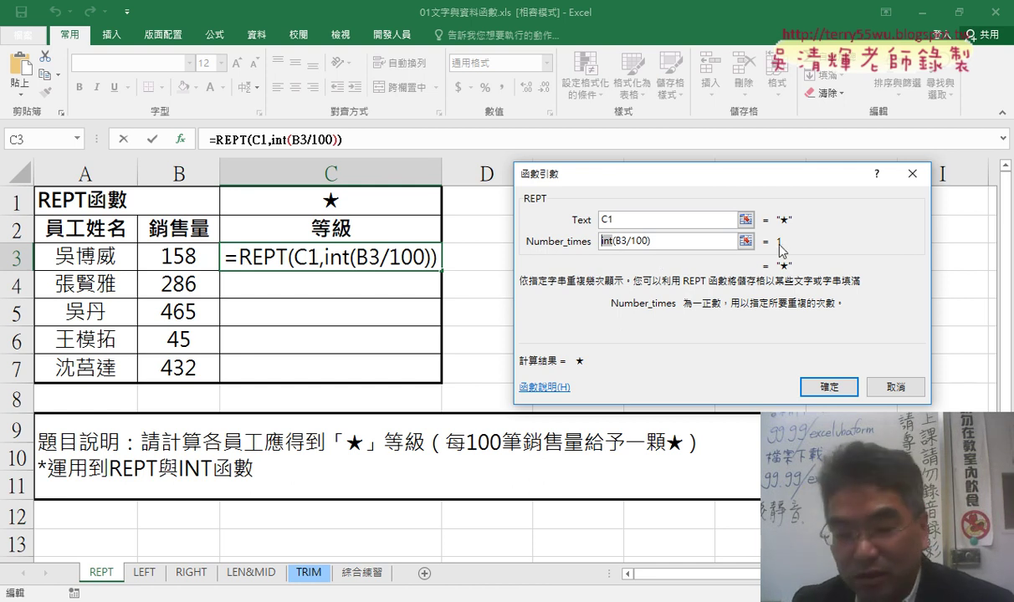
left_click_drag(595, 249, 614, 250)
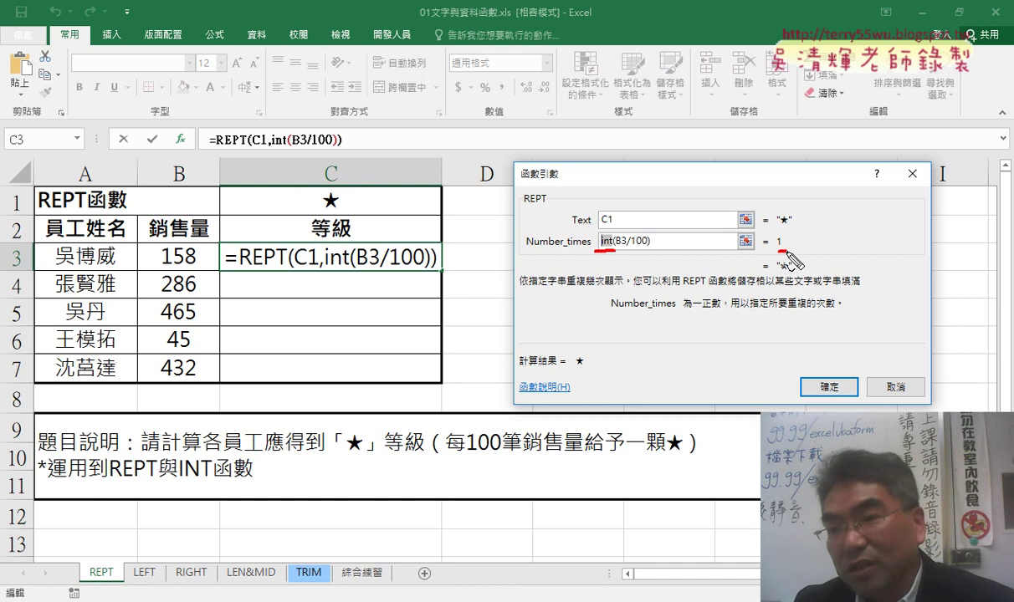
left_click_drag(779, 233, 779, 250)
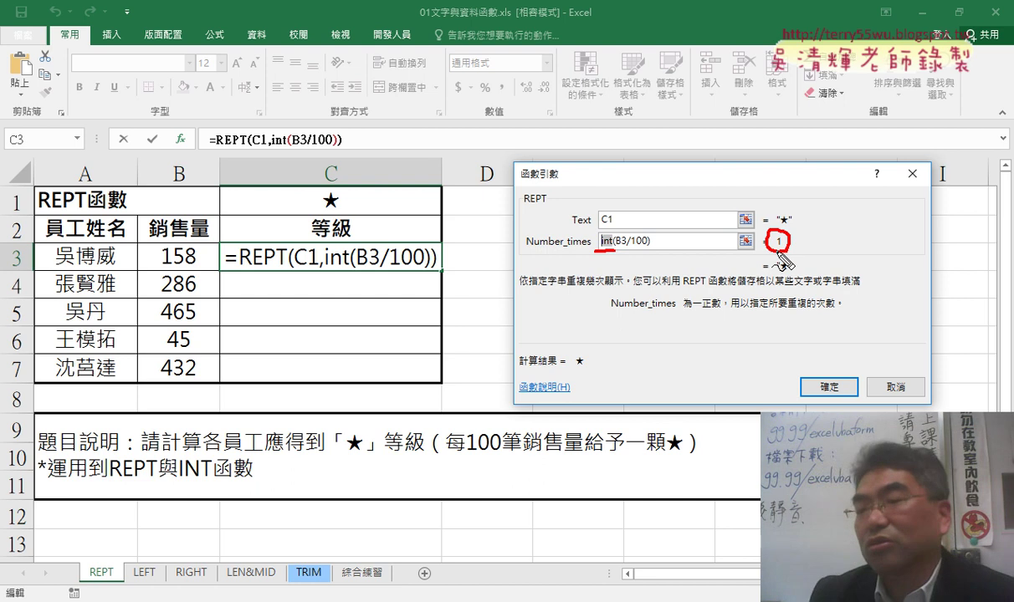
key("Escape")
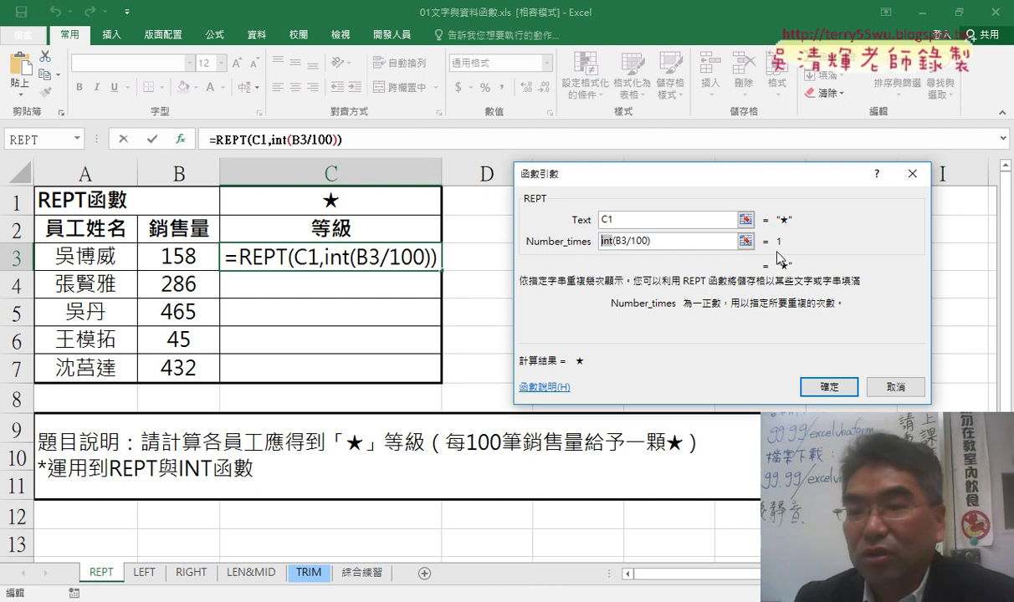
left_click(820, 388)
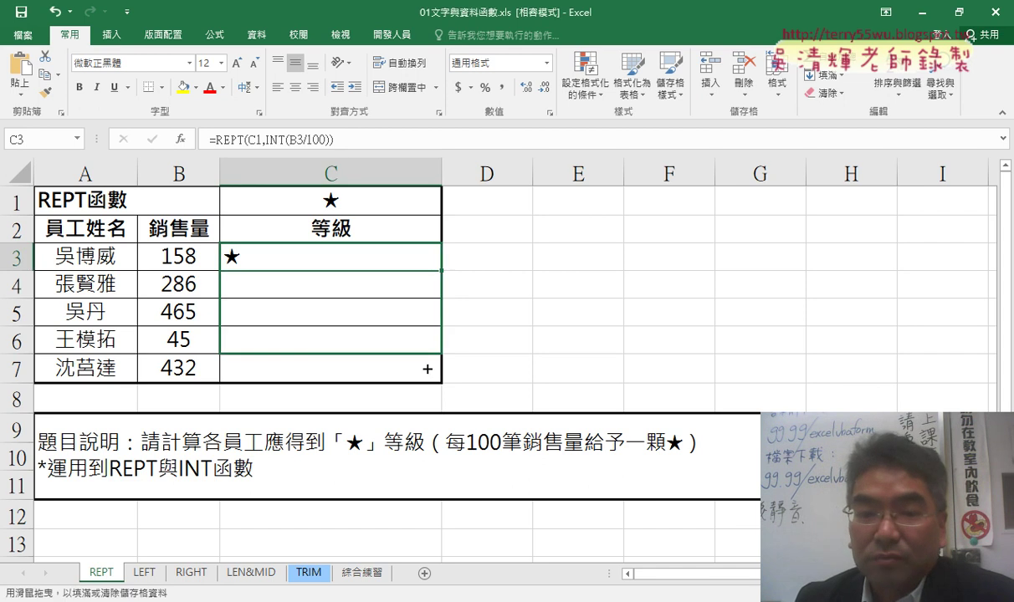
Fill C3's star formula down and check the copied formulas in C4 and C5.
left_click_drag(442, 273, 424, 361)
left_click(367, 260)
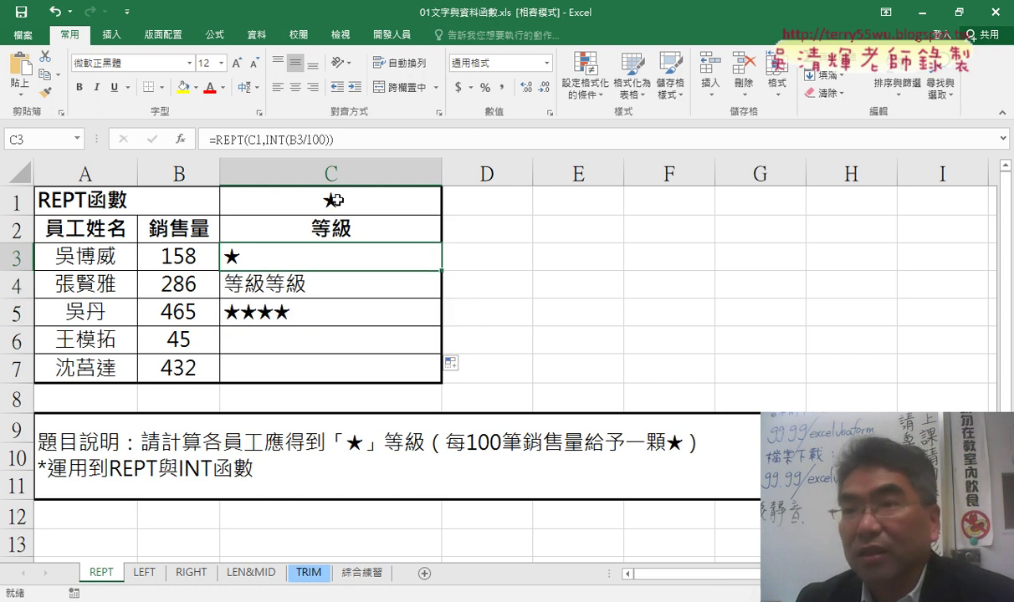
left_click(290, 286)
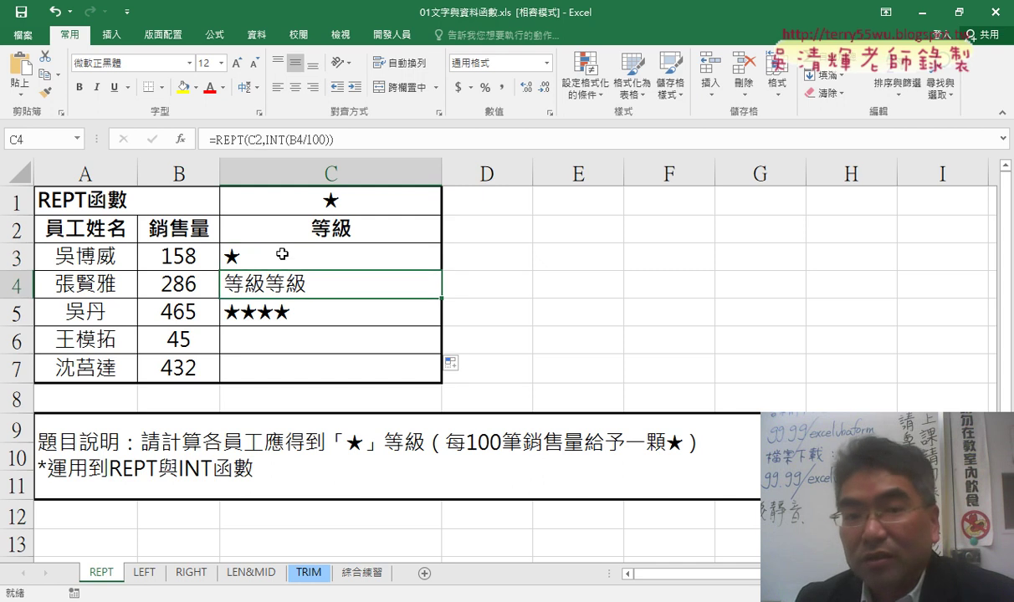
key("Down")
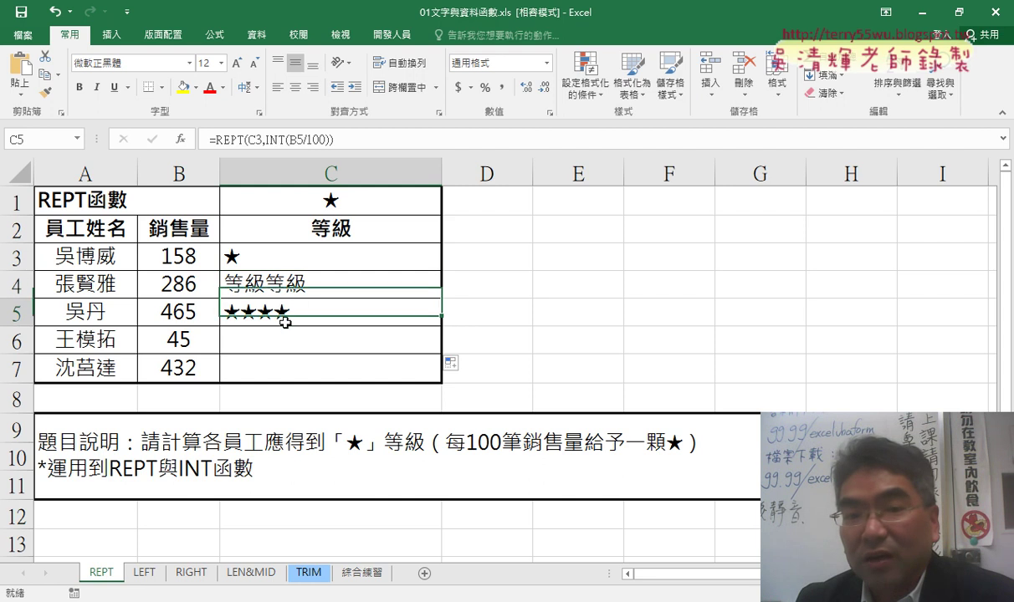
key("Down")
key("Down")
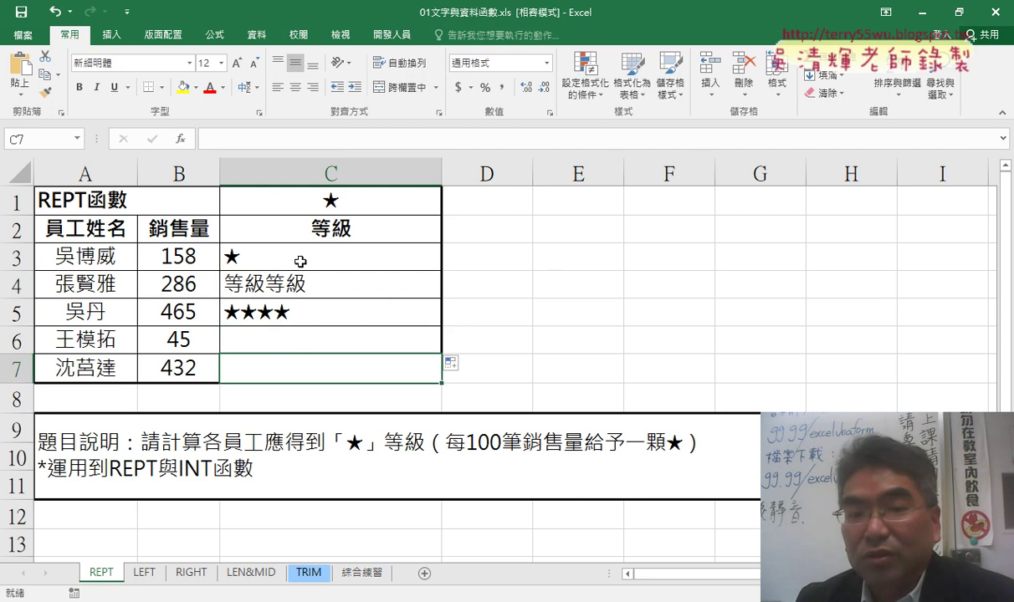
Anchor the star reference as C$1 in C3 and fill the formula down to C7.
left_click(300, 262)
left_click(252, 139)
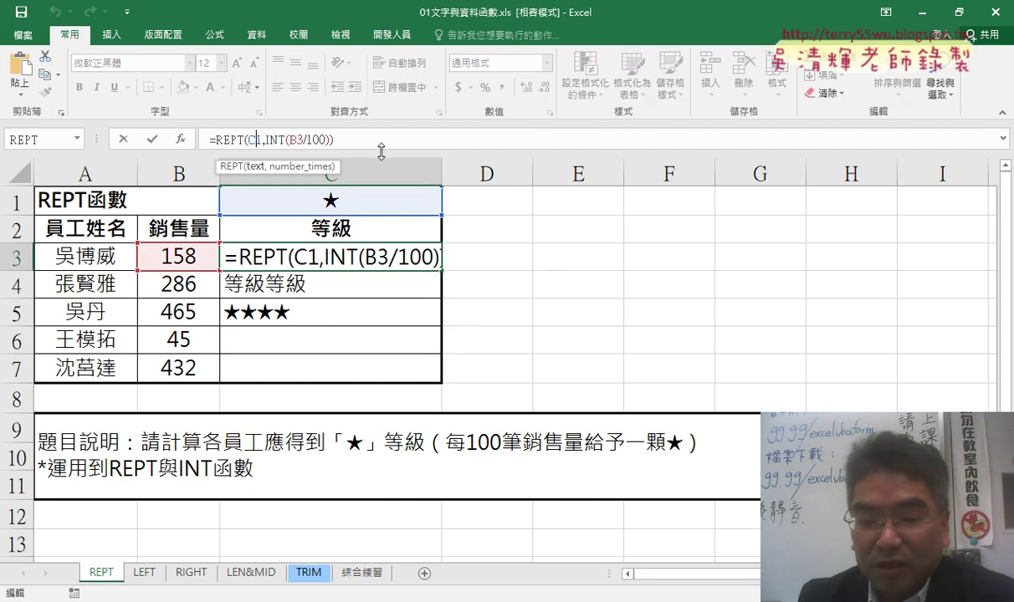
type("$")
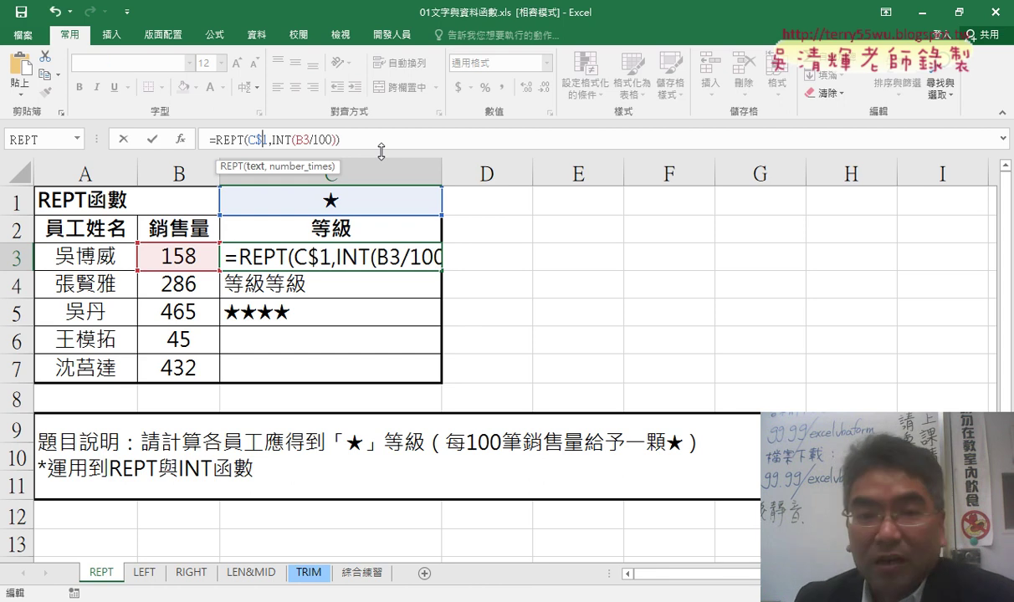
left_click(153, 141)
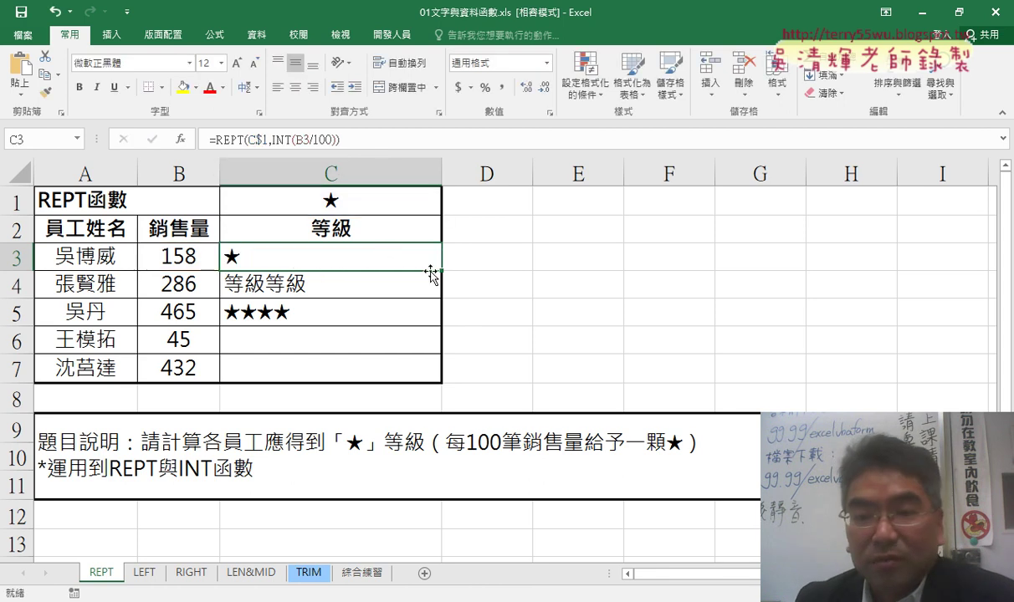
left_click_drag(446, 271, 443, 382)
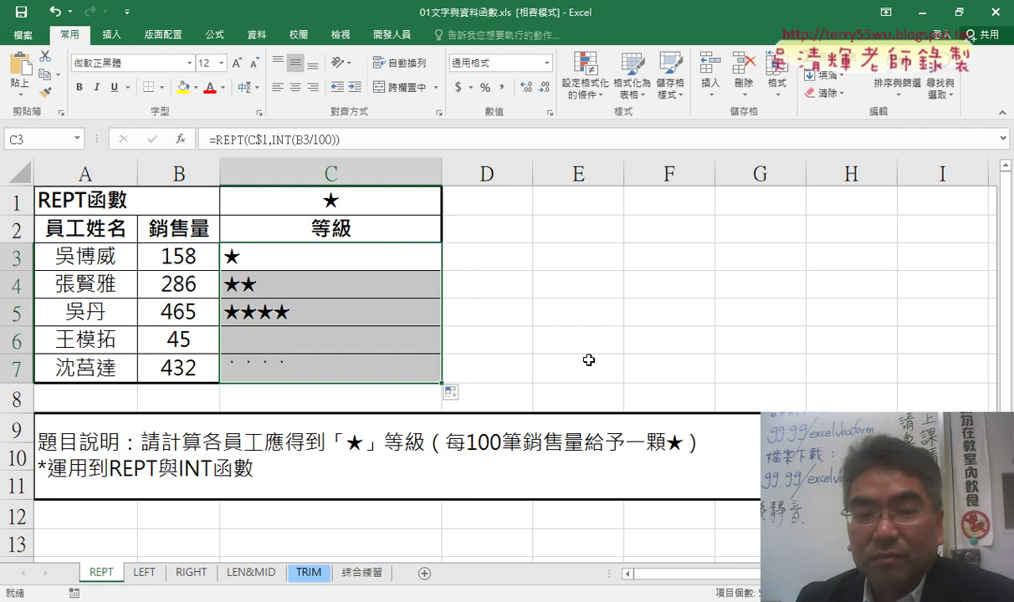
Review C3's REPT arguments, trying $C$1 before keeping C$1.
left_click(224, 140)
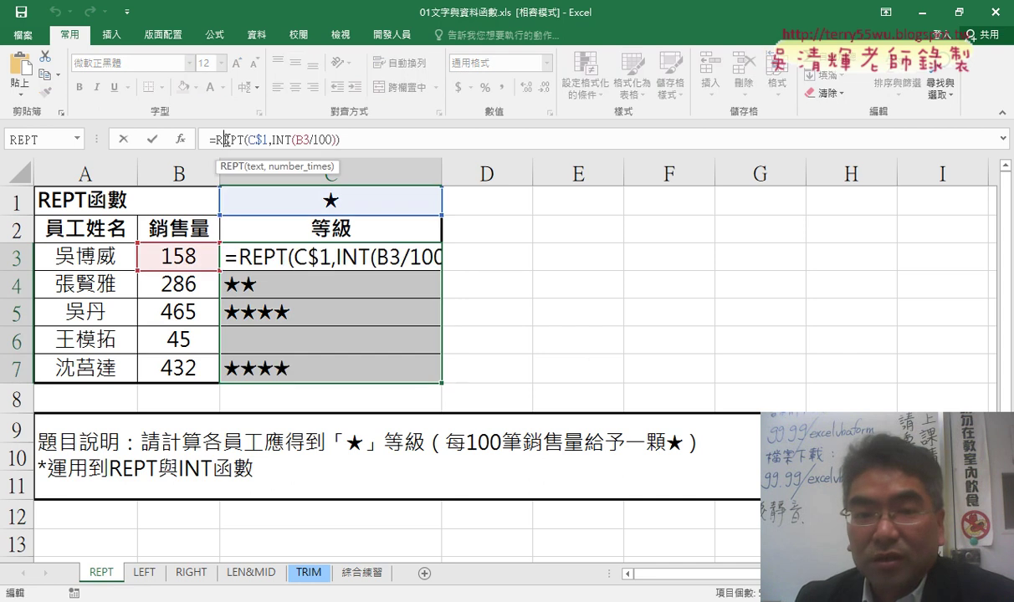
left_click(181, 140)
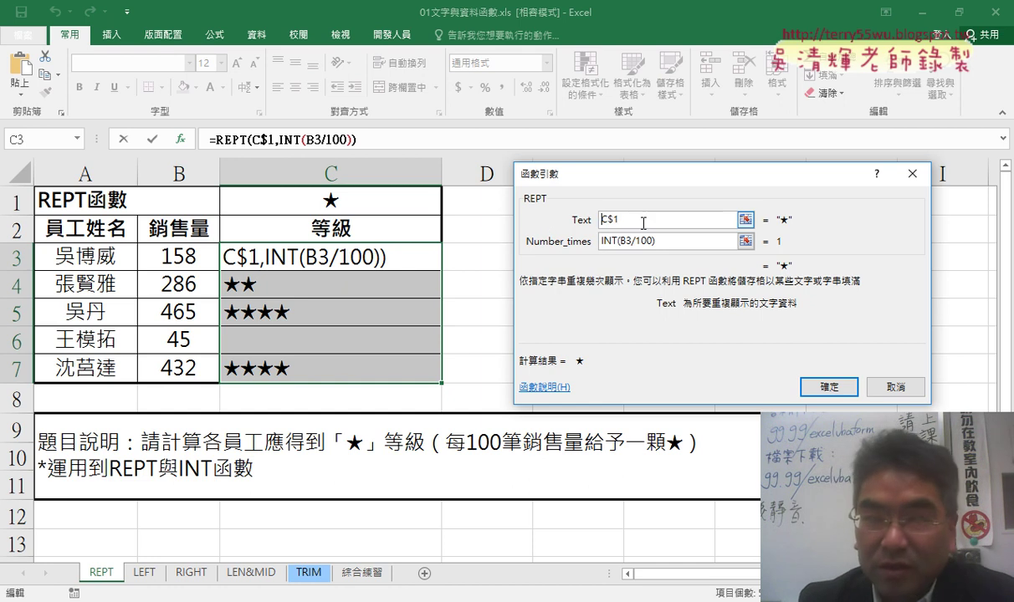
type("$")
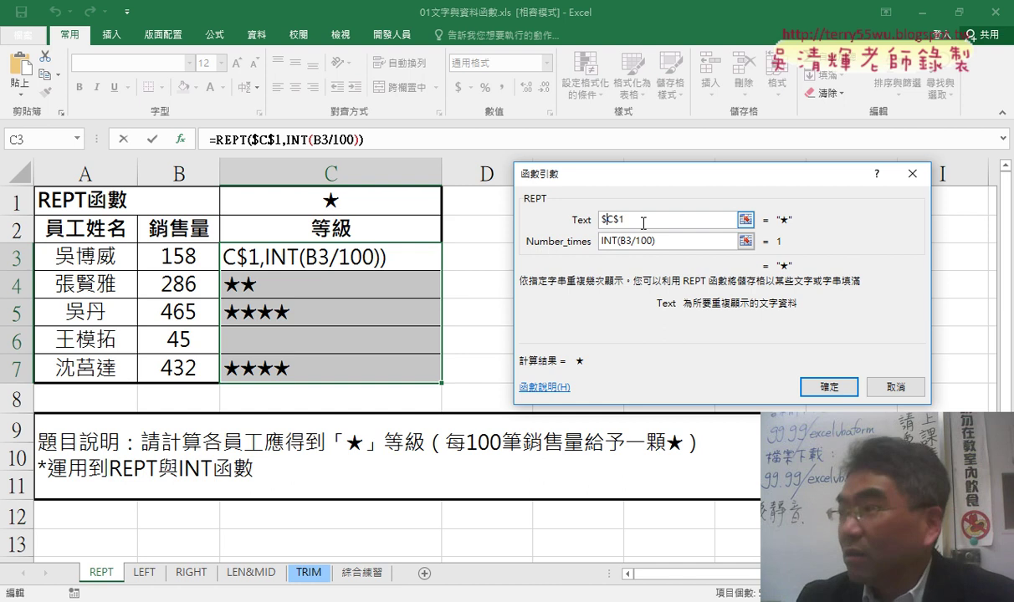
key("BackSpace")
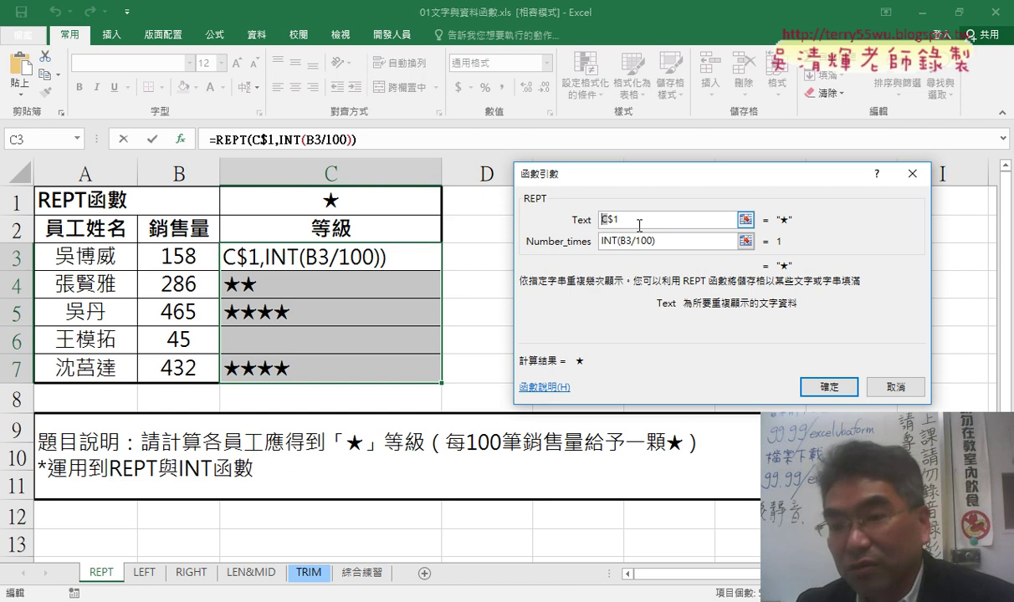
left_click_drag(600, 220, 630, 219)
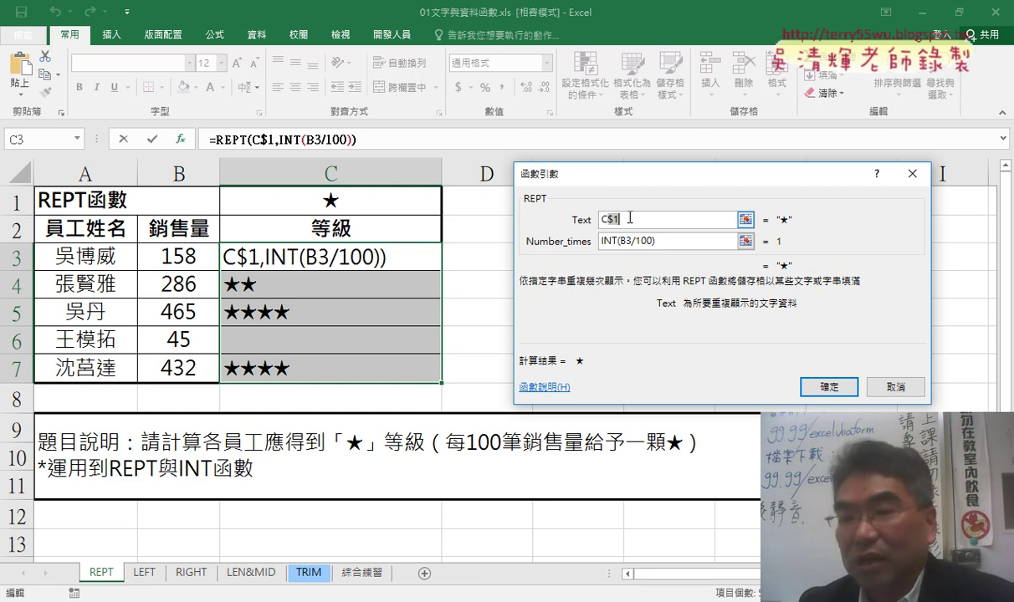
left_click(852, 391)
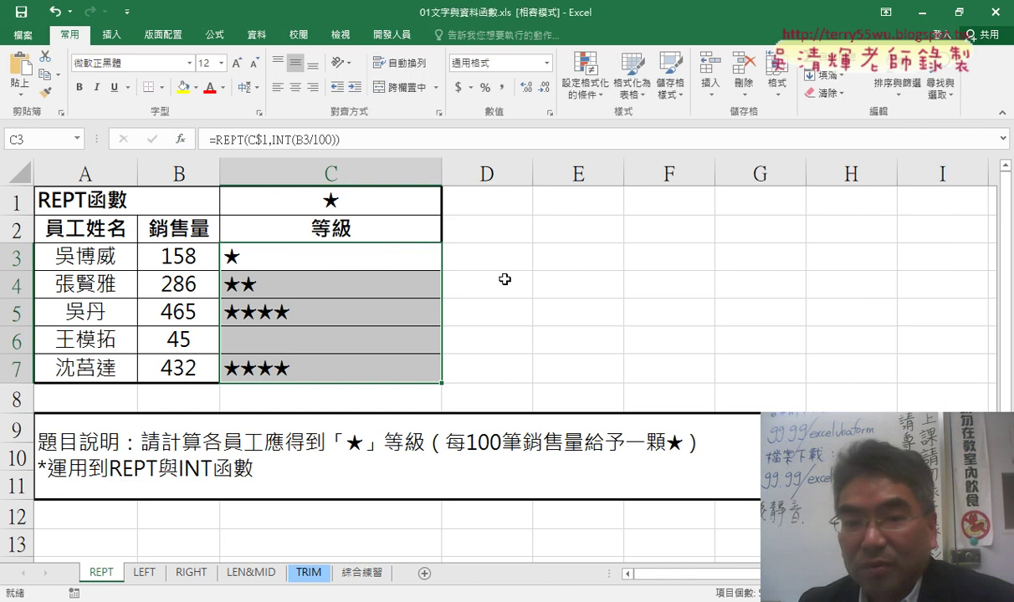
Refill the star formula down to C7 and switch to the LEN&MID sheet.
left_click(436, 268)
left_click_drag(437, 269, 426, 368)
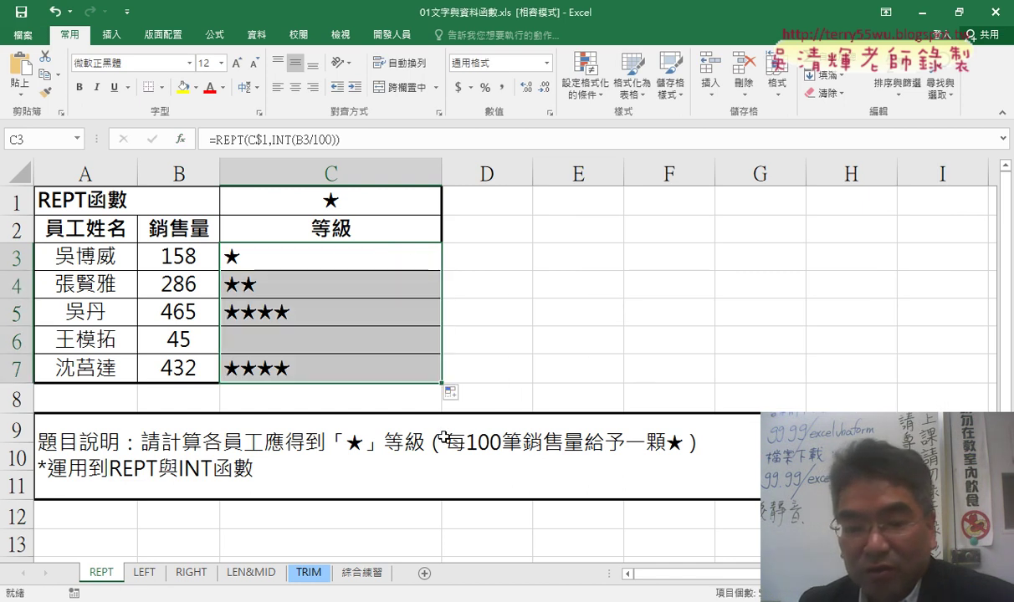
left_click(251, 573)
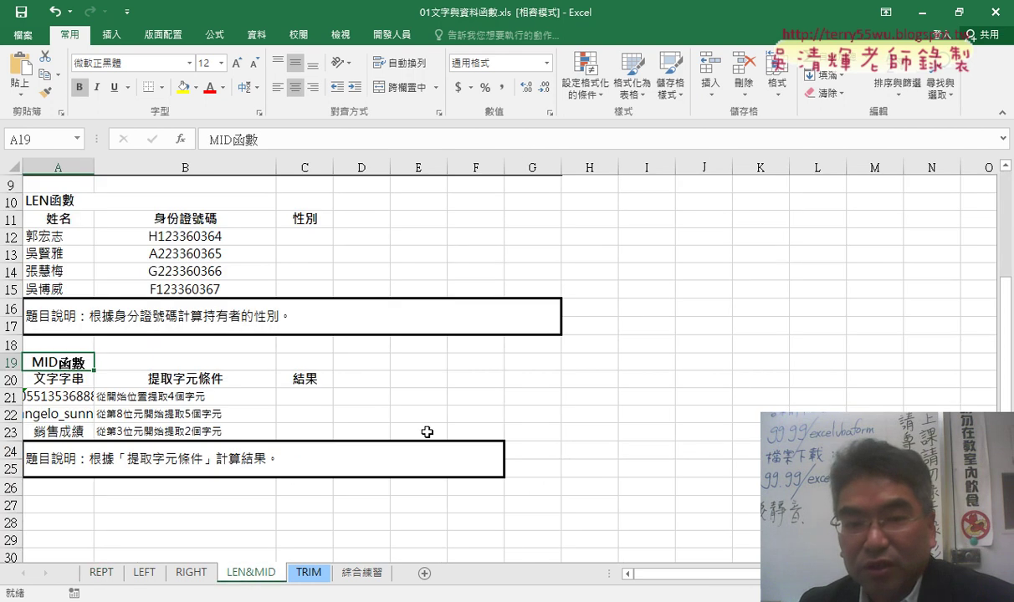
Select C3 under 長度 and insert the LEN function from the 文字 category.
scroll(427, 432, "up", 3)
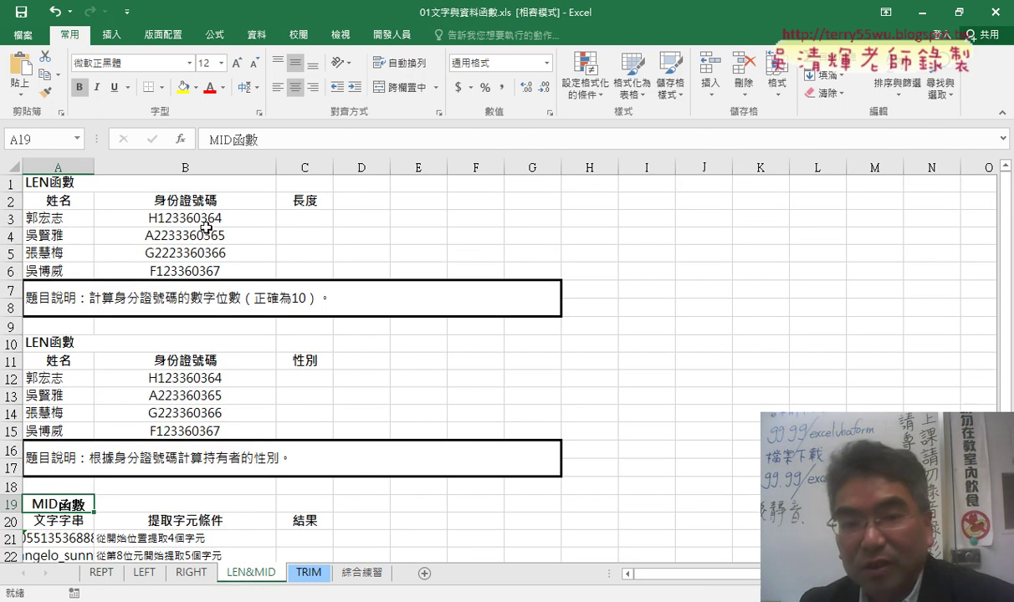
left_click(264, 213)
left_click(297, 220)
left_click(180, 139)
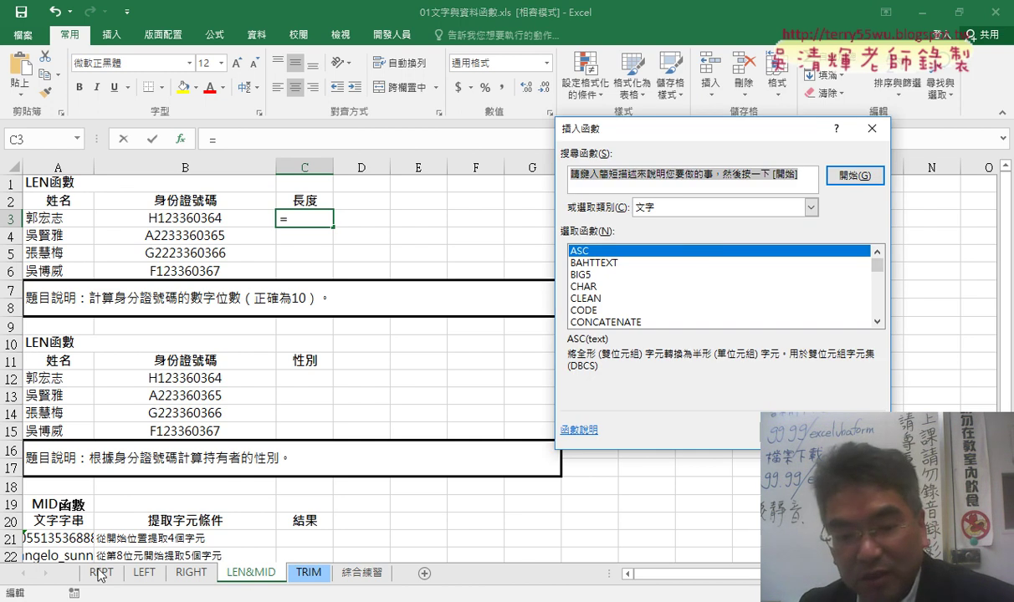
left_click(877, 322)
left_click(876, 321)
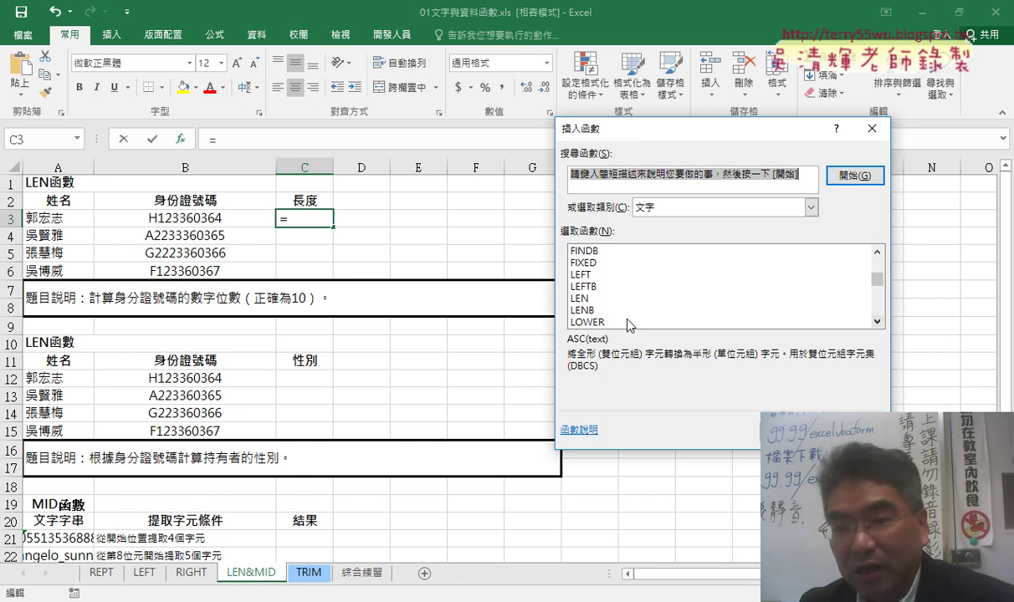
left_click(588, 306)
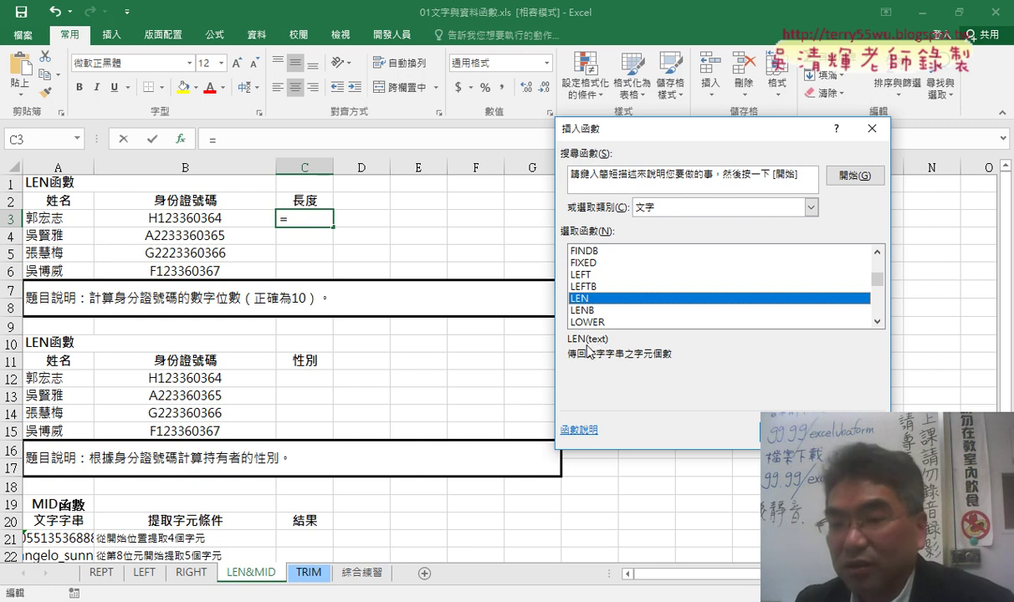
key("Return")
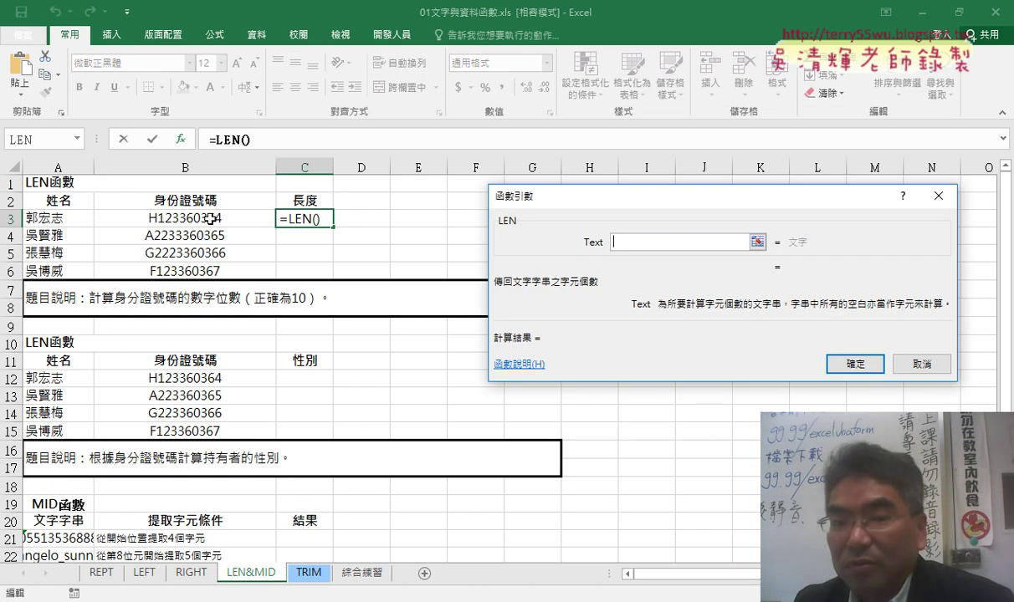
Set LEN's Text to B3 so C3 returns 10 with =LEN(B3).
left_click(211, 218)
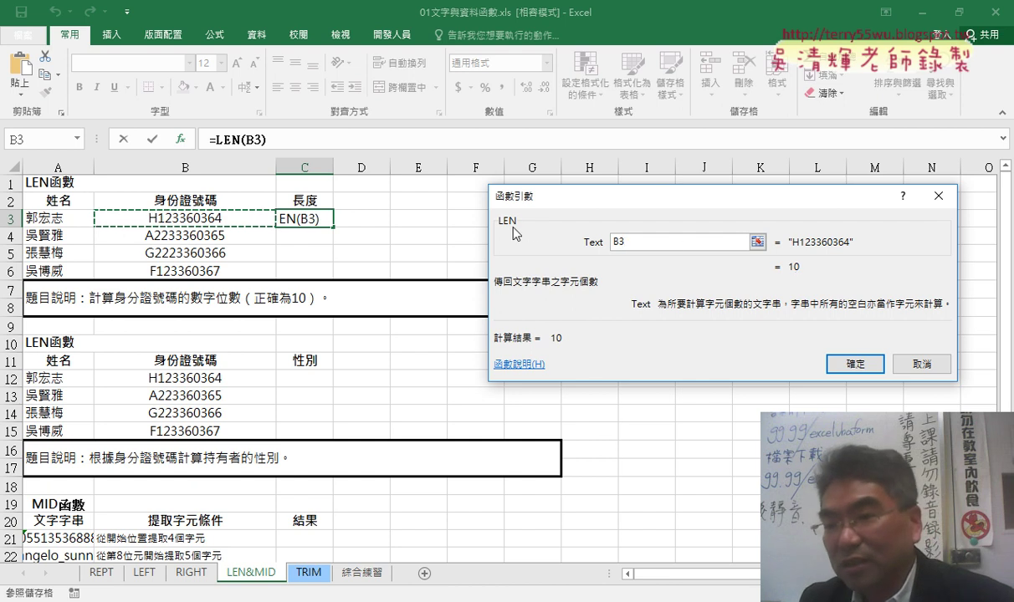
left_click(841, 359)
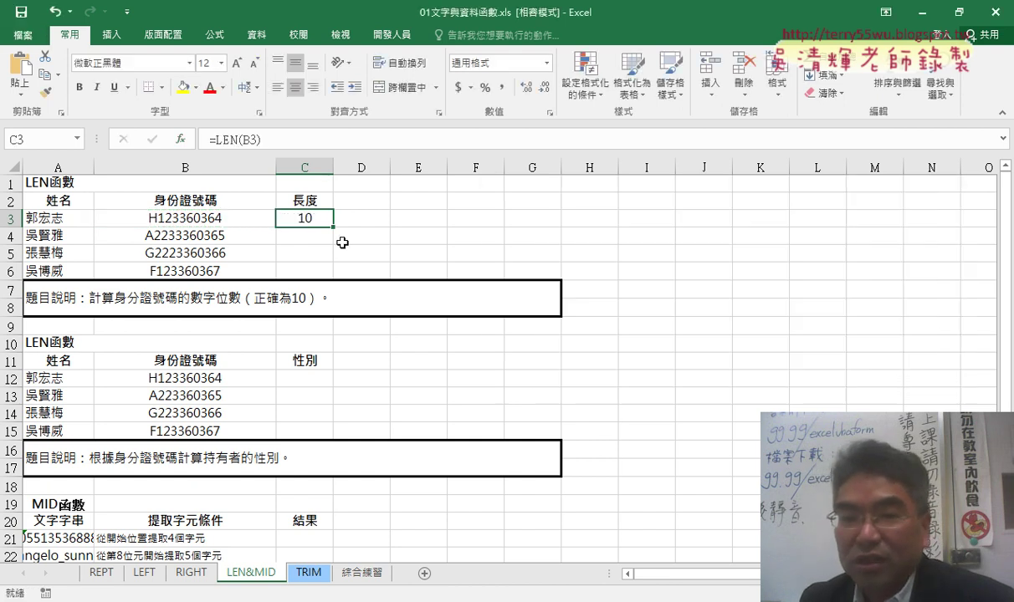
left_click_drag(334, 229, 334, 276)
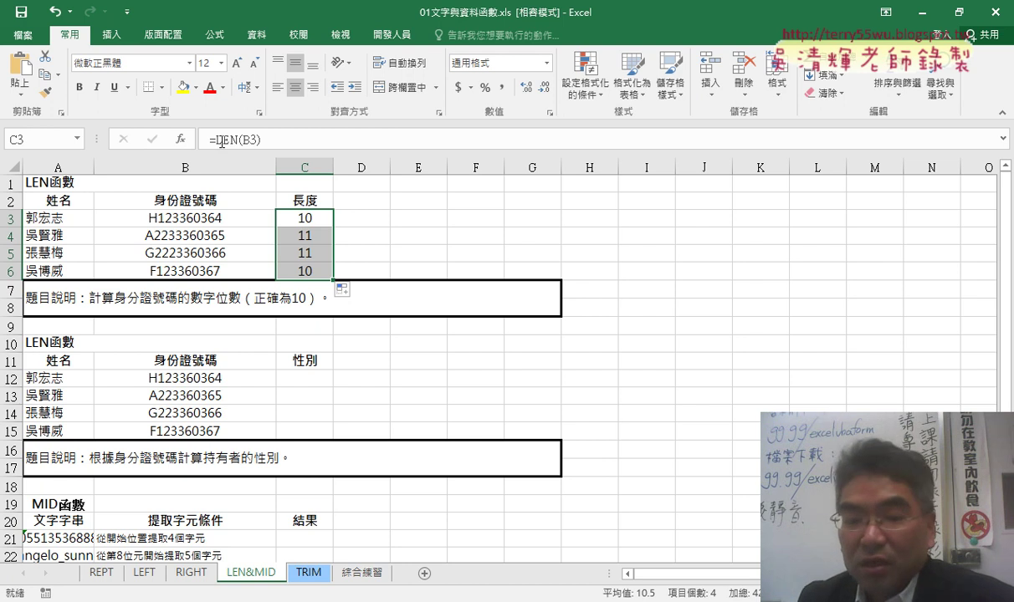
left_click(99, 573)
left_click(191, 573)
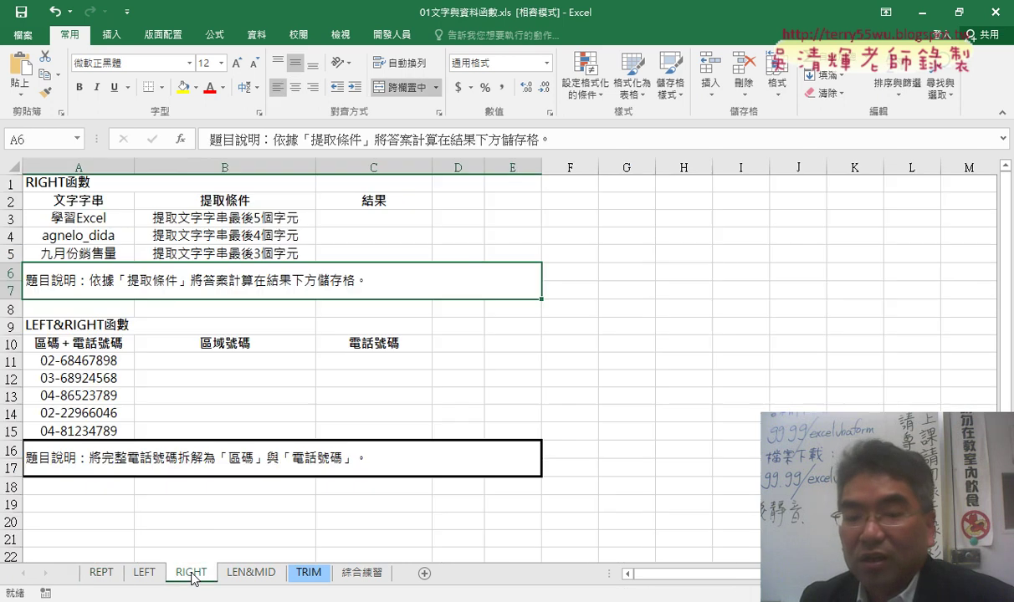
left_click(256, 576)
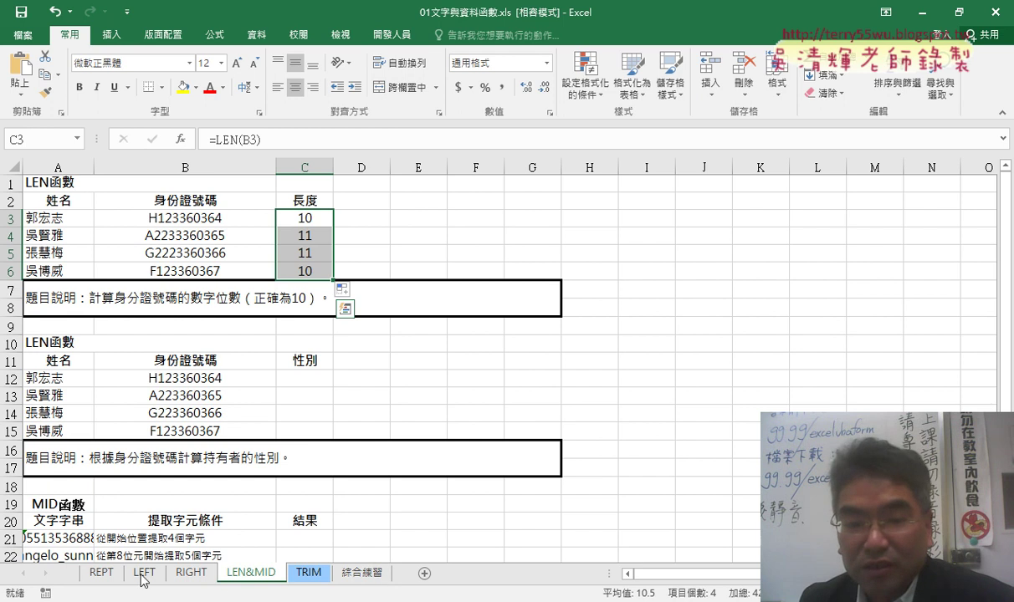
left_click(323, 382)
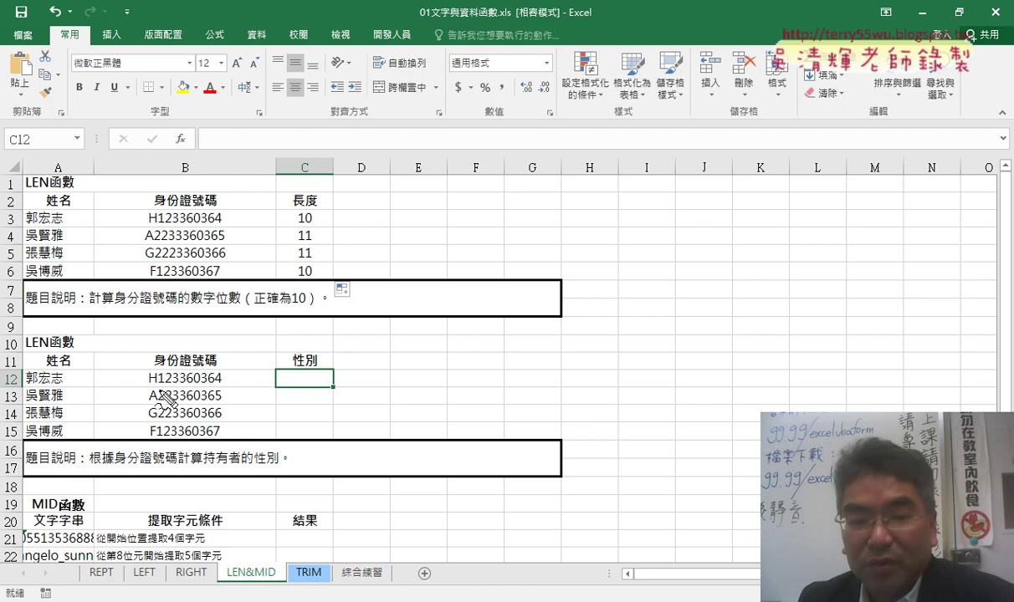
mouse_move(155, 366)
left_mouse_down()
mouse_move(161, 390)
mouse_move(326, 358)
left_mouse_up()
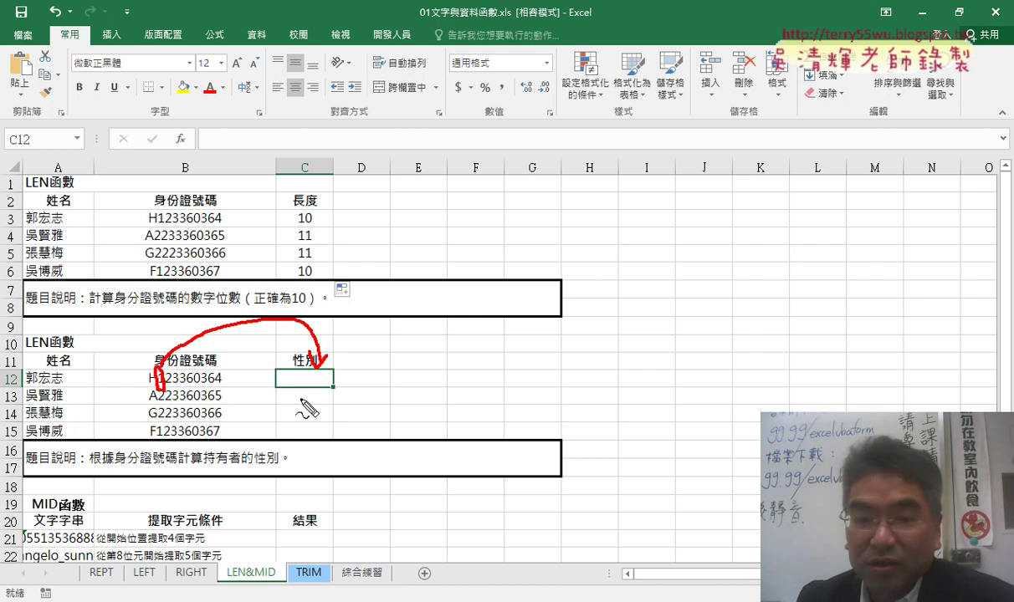
key("Escape")
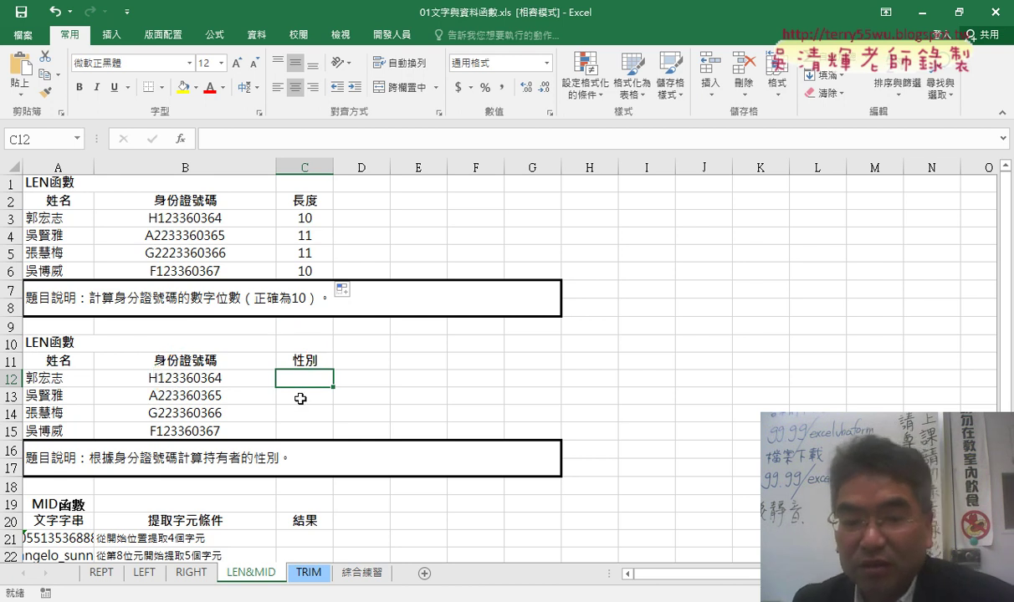
On the LEFT sheet, select D10 and ink-mark the surnames and genders in rows 10-11.
left_click(144, 575)
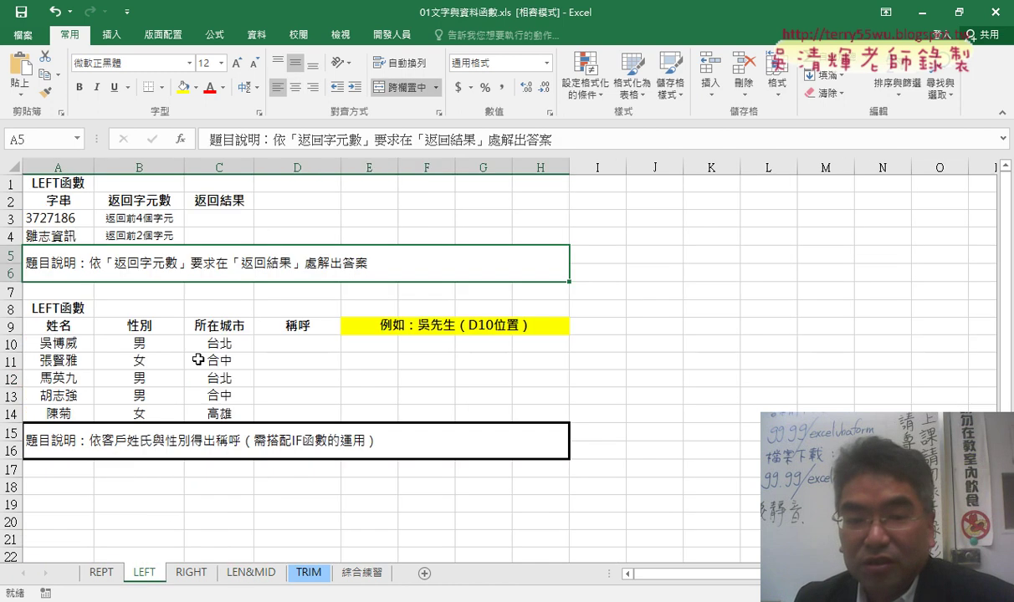
left_click(333, 344)
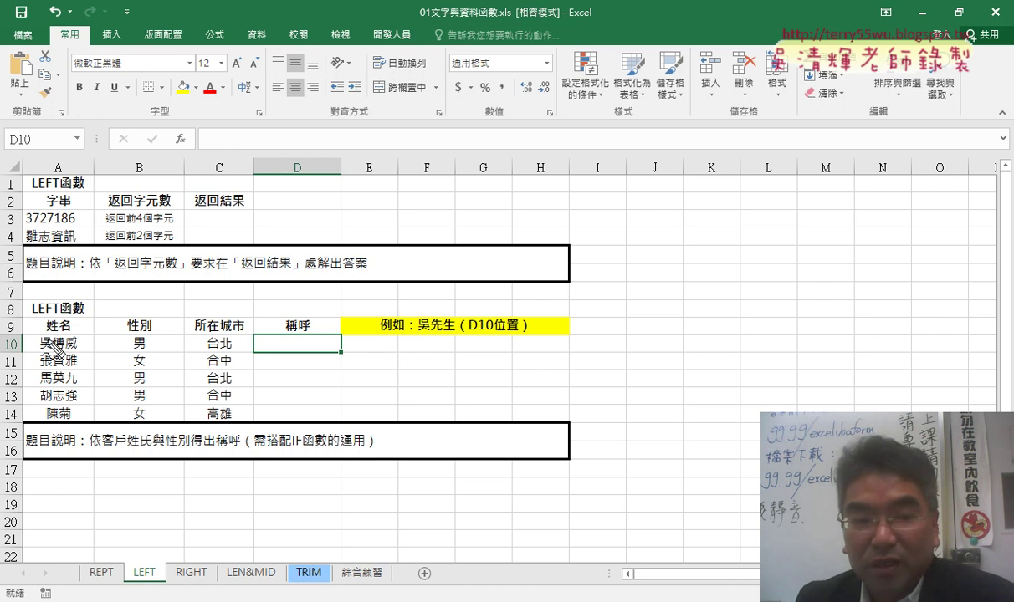
mouse_move(40, 349)
left_mouse_down()
mouse_move(184, 316)
mouse_move(264, 346)
left_mouse_up()
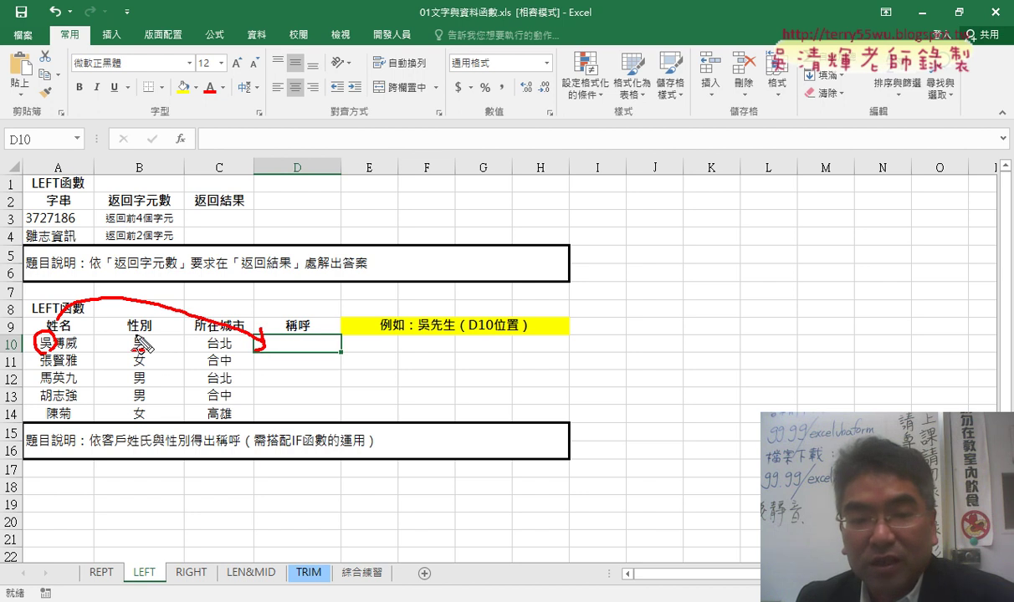
left_click_drag(132, 350, 321, 345)
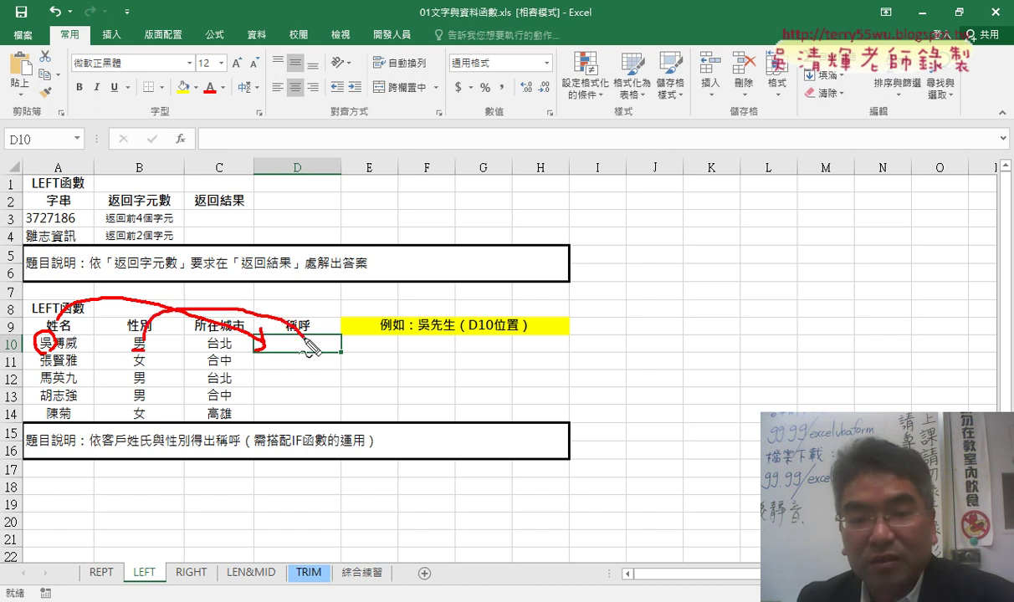
left_click_drag(148, 354, 138, 367)
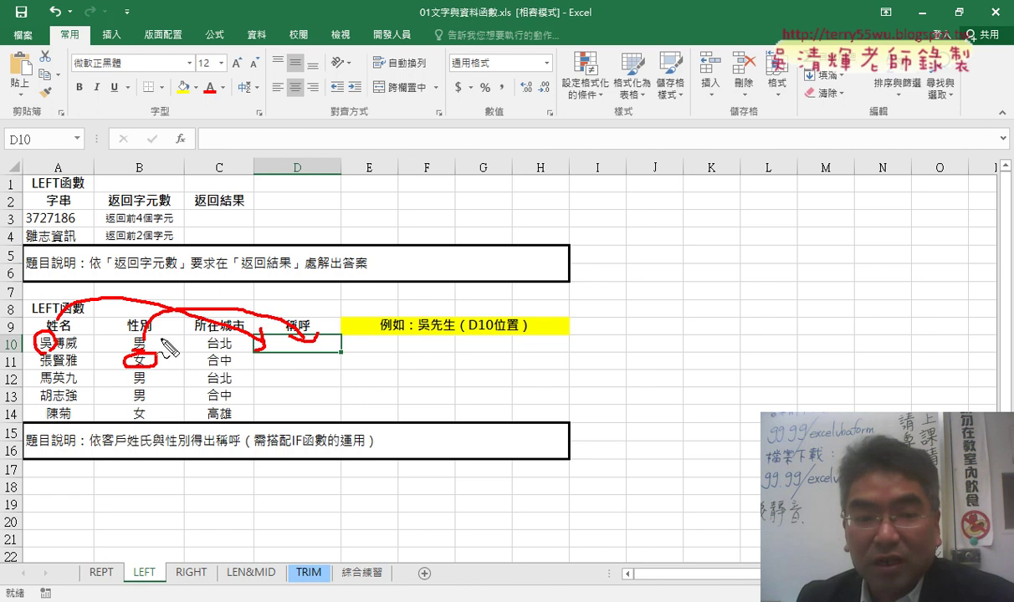
mouse_move(49, 343)
left_mouse_down()
mouse_move(36, 365)
mouse_move(53, 381)
left_mouse_up()
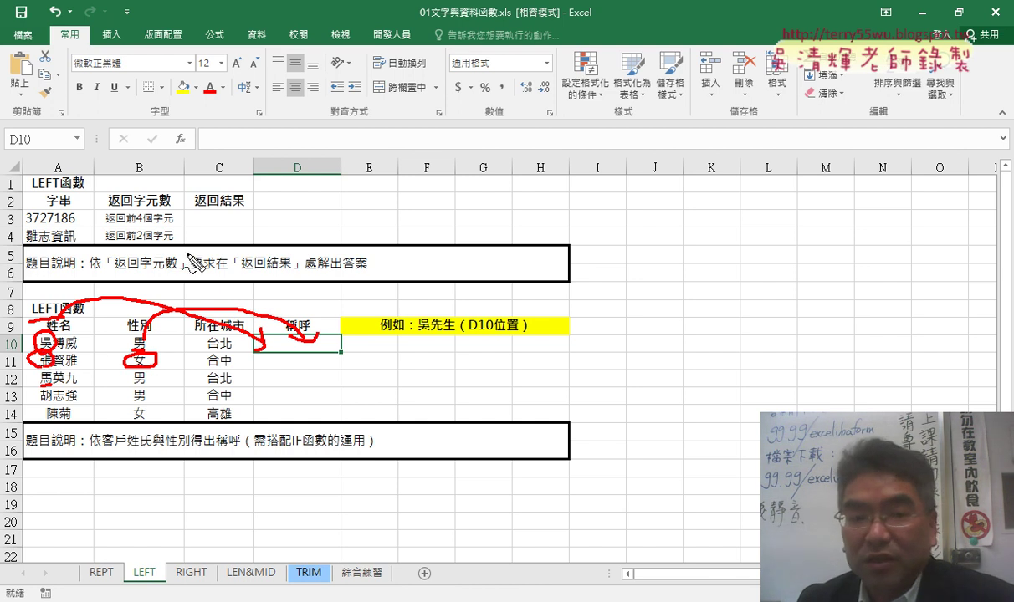
Ink an 'If' note near C3, circle D10, clear the ink, and switch to the browser.
mouse_move(216, 214)
left_mouse_down()
mouse_move(231, 216)
mouse_move(226, 245)
left_mouse_up()
left_click_drag(216, 245, 238, 245)
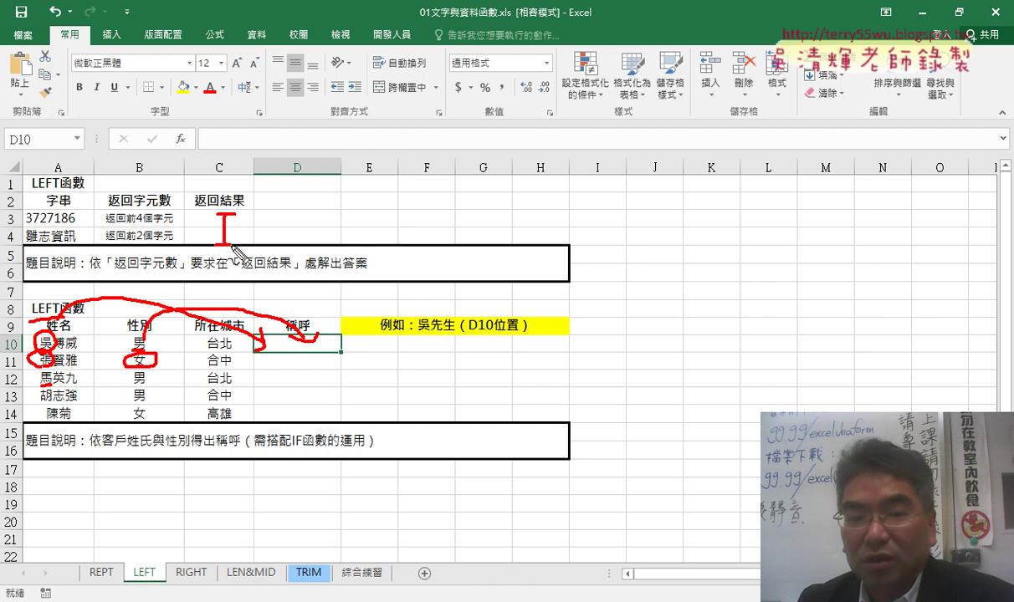
mouse_move(264, 201)
left_mouse_down()
mouse_move(244, 239)
mouse_move(259, 223)
left_mouse_up()
left_click_drag(219, 253, 270, 251)
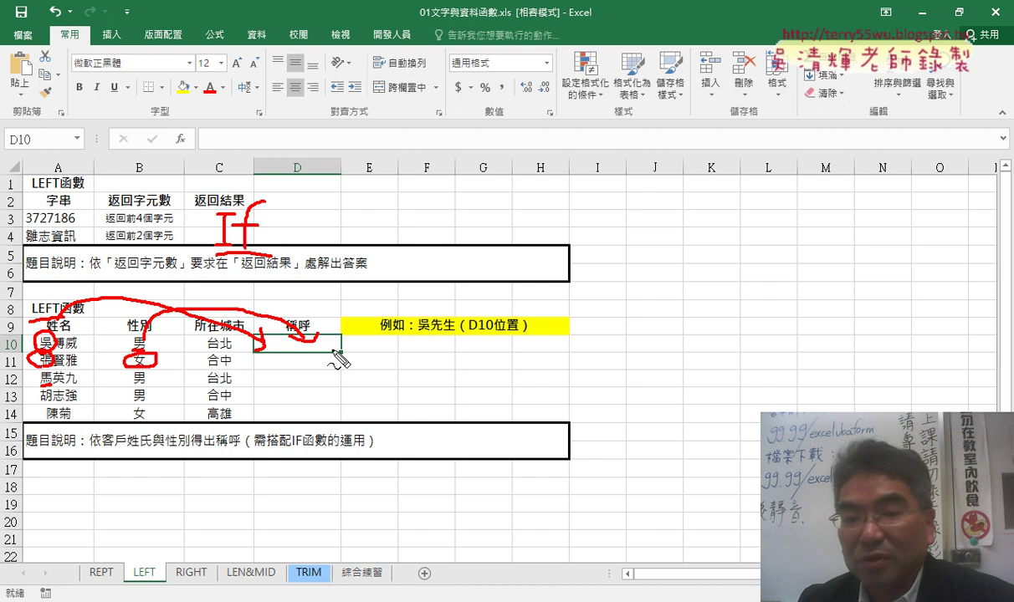
left_click_drag(328, 338, 291, 337)
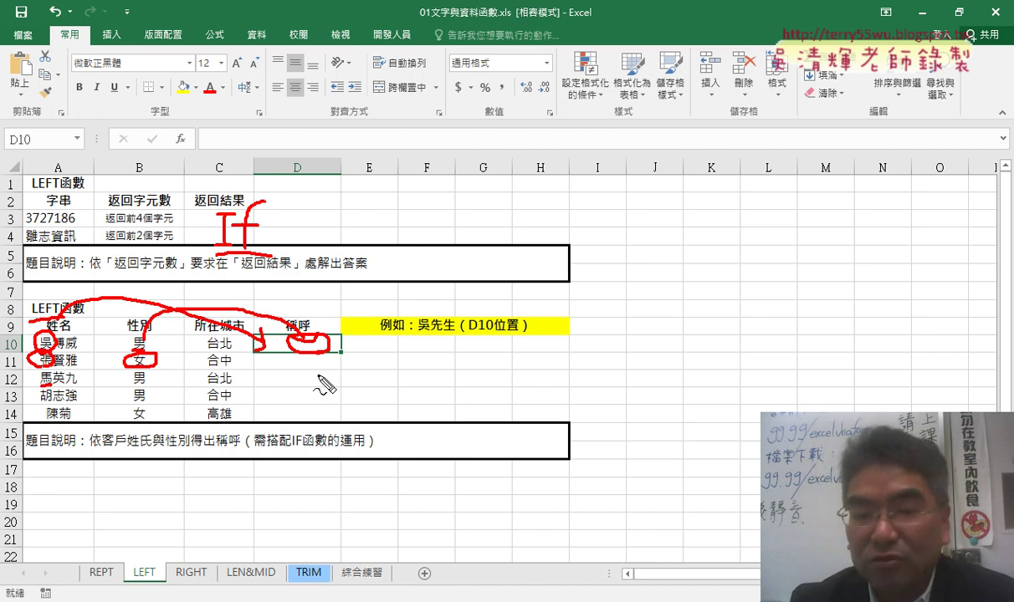
key("Escape")
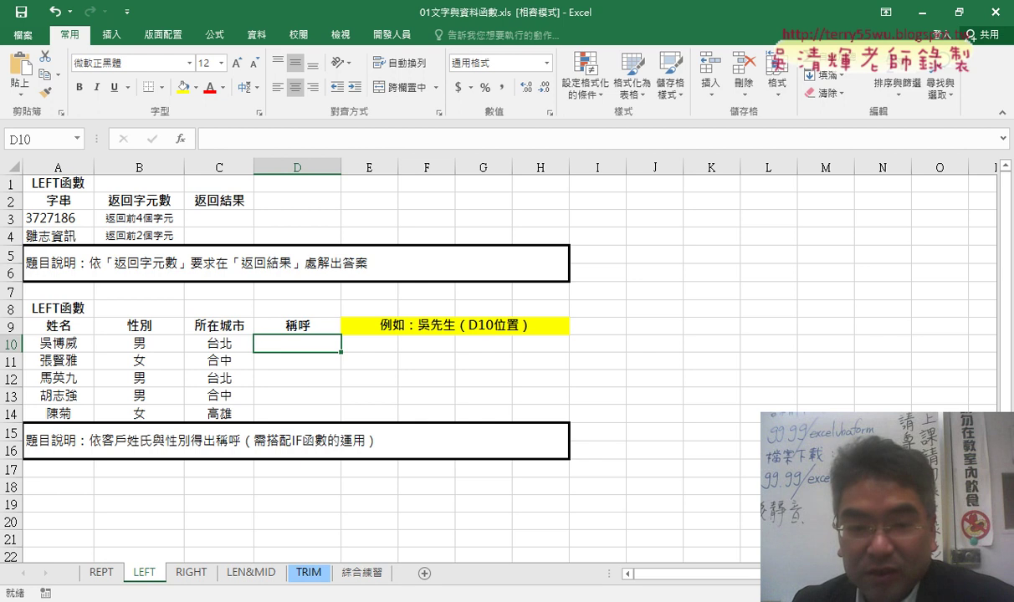
key("alt+Tab")
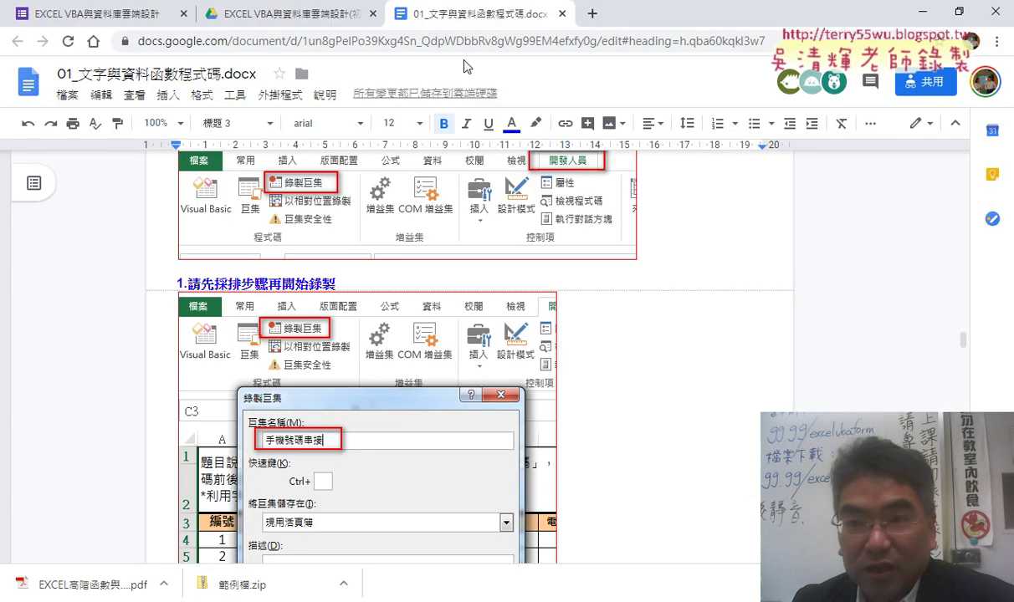
Reopen 01_文字與資料函數程式碼.docx from Drive's _雲端白板畫面 › 01_文字與資料函數 folder.
left_click(562, 14)
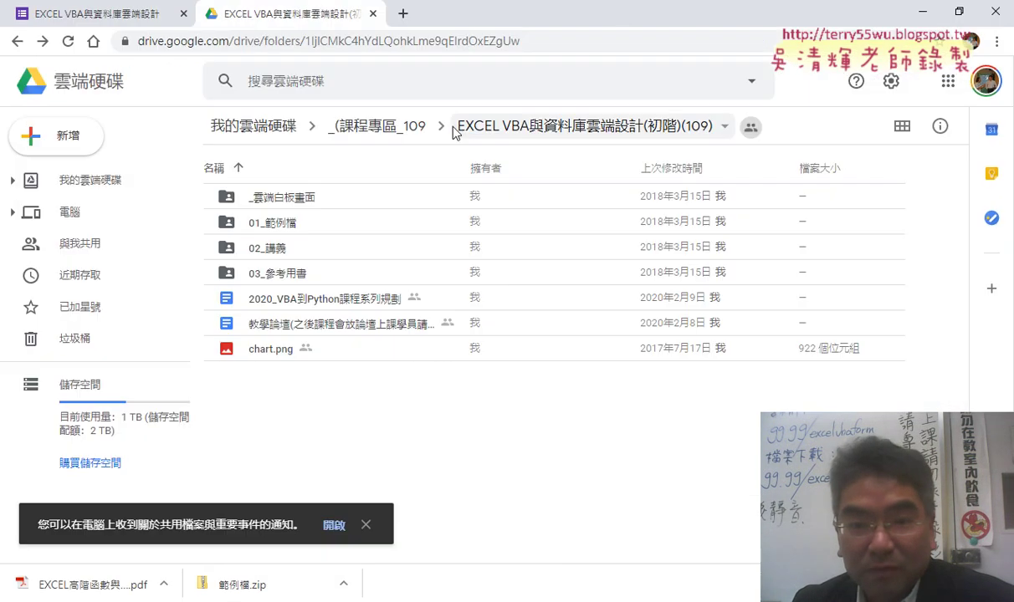
double_click(301, 199)
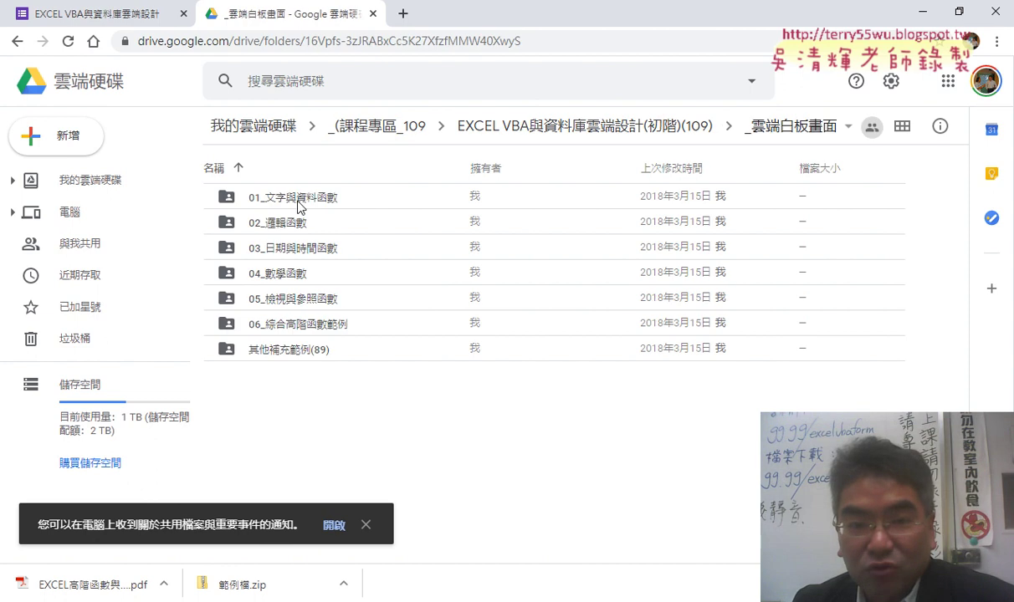
double_click(299, 201)
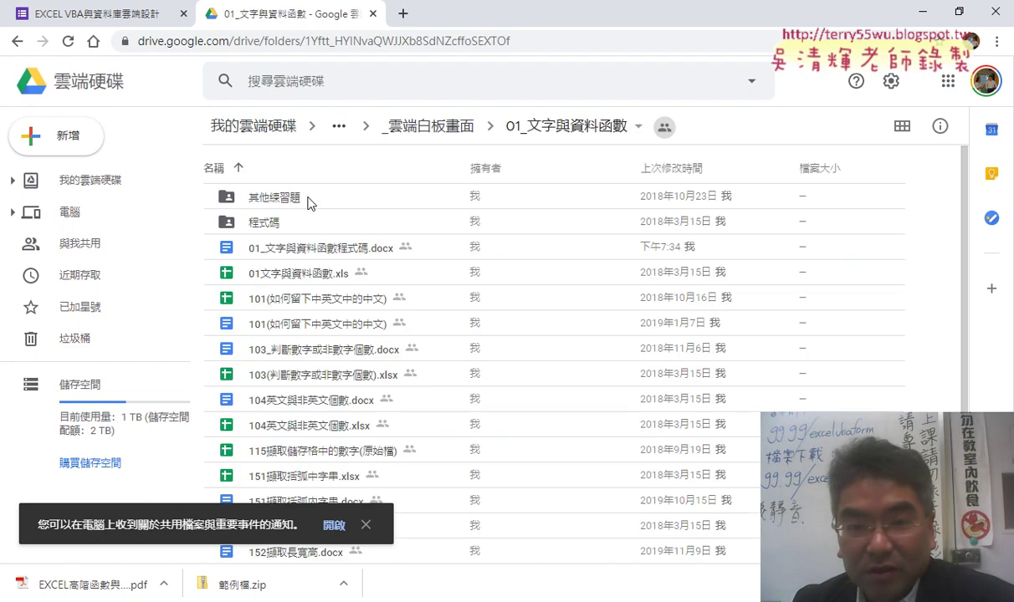
left_click(307, 244)
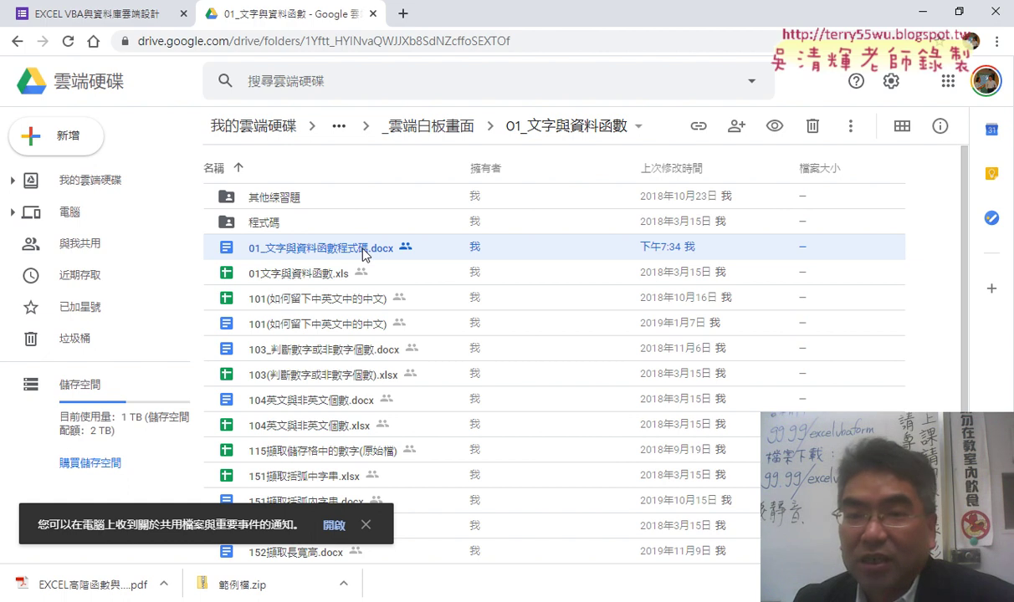
double_click(362, 249)
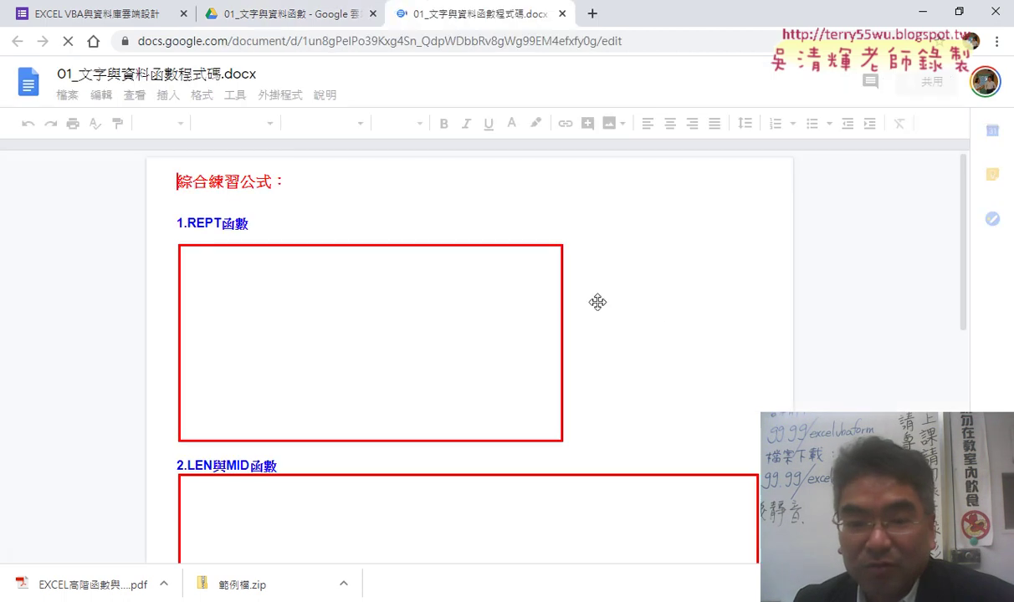
Scroll the reference answers down to the 3.LEFT與IF函數 formula and 吳先生 results, then return to Excel.
scroll(694, 313, "down", 2)
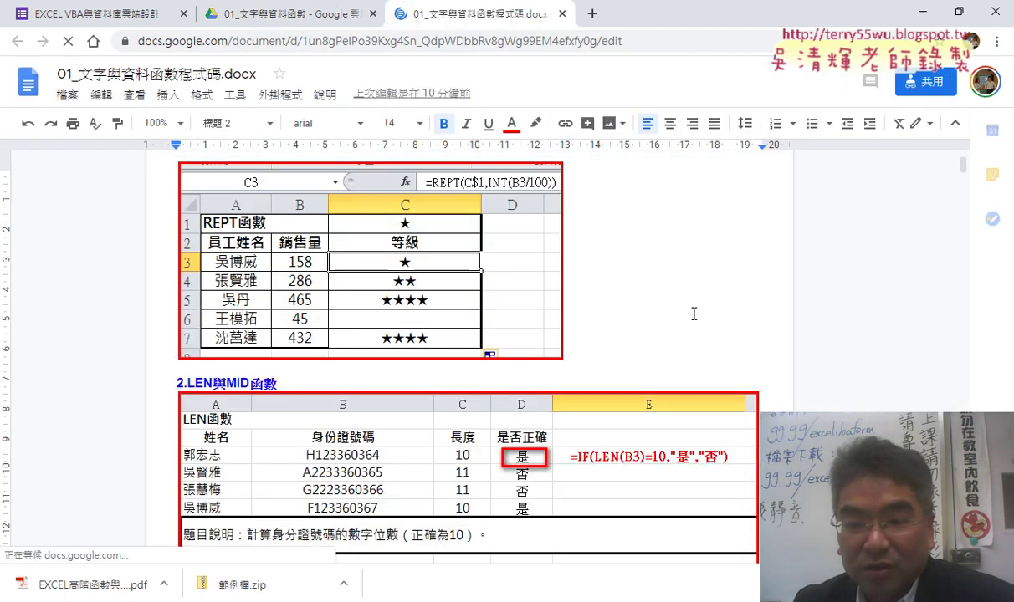
scroll(693, 314, "down", 2)
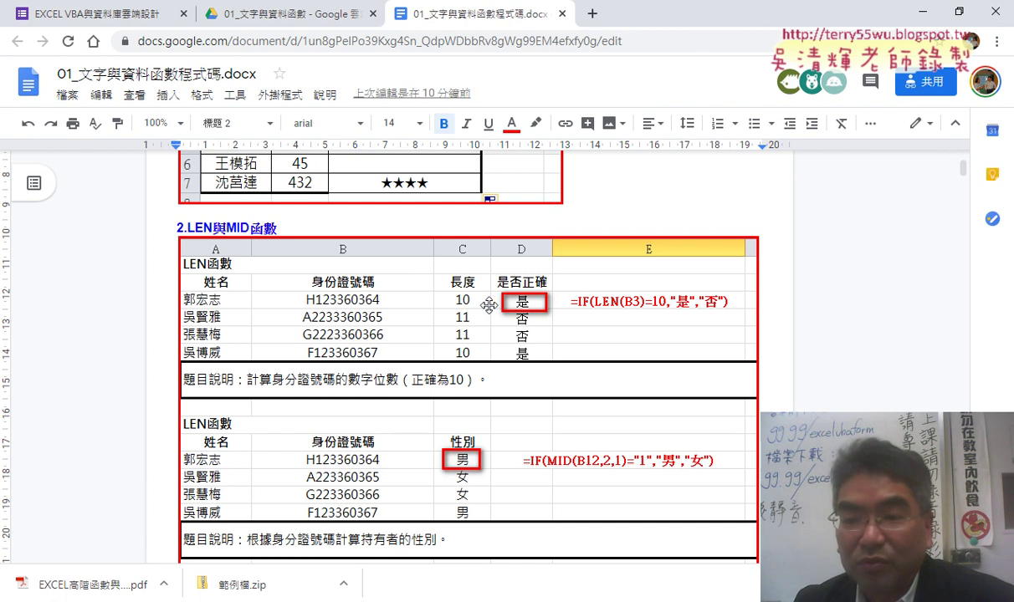
scroll(665, 291, "down", 2)
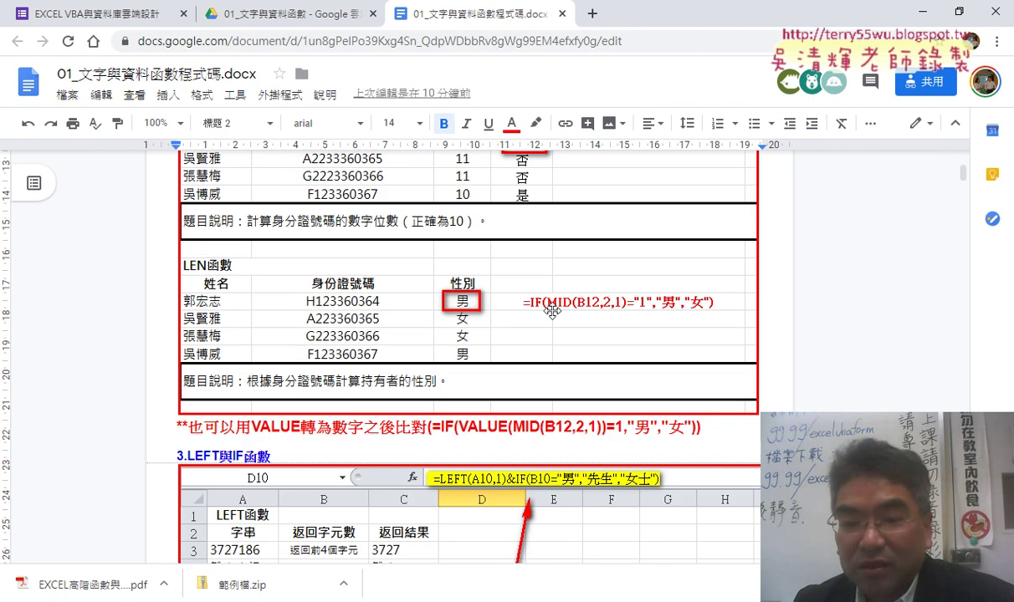
scroll(694, 320, "down", 2)
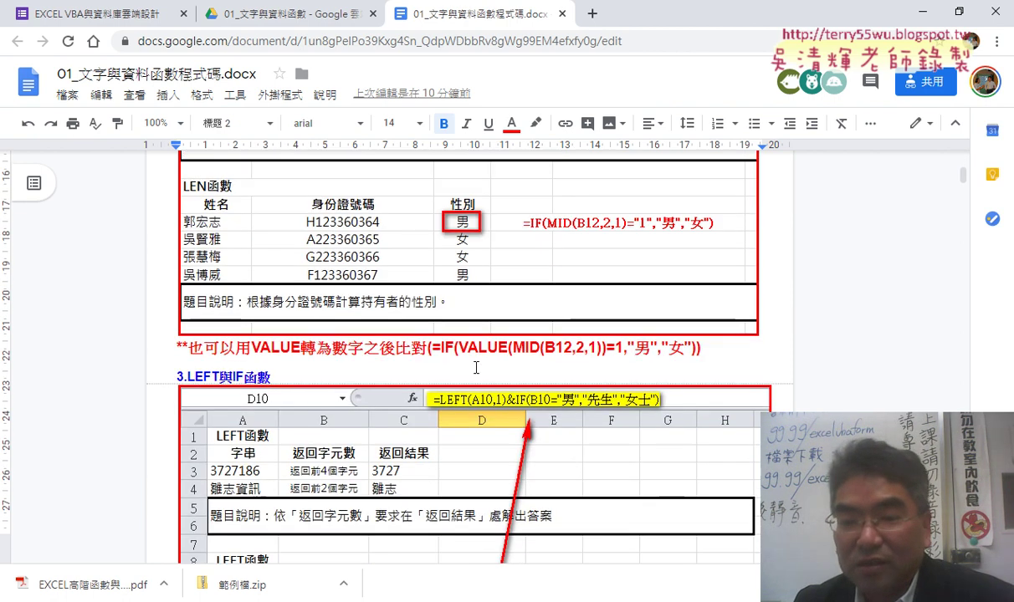
scroll(610, 378, "down", 2)
scroll(599, 436, "down", 1)
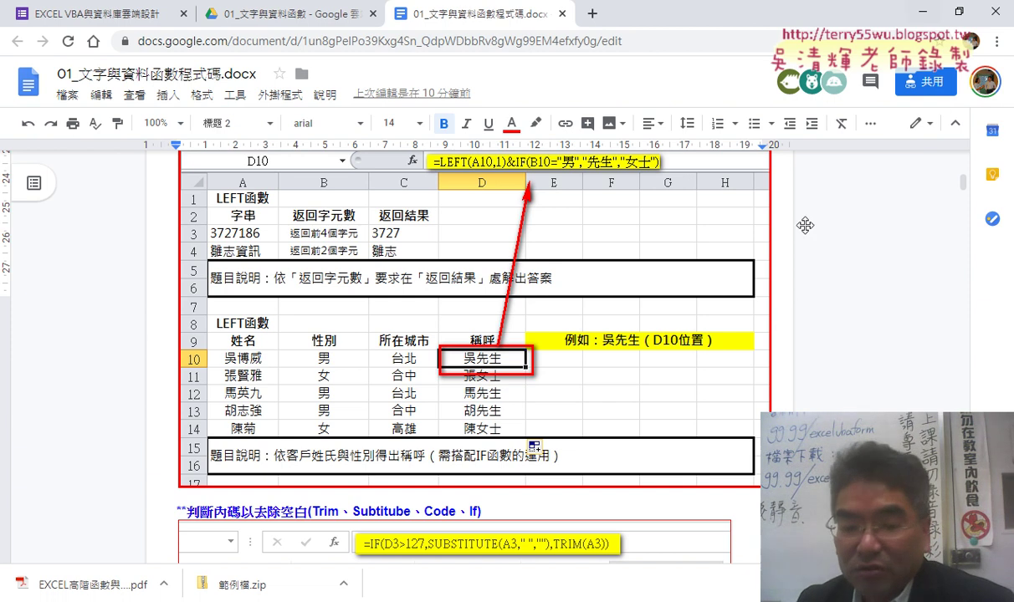
left_click(921, 14)
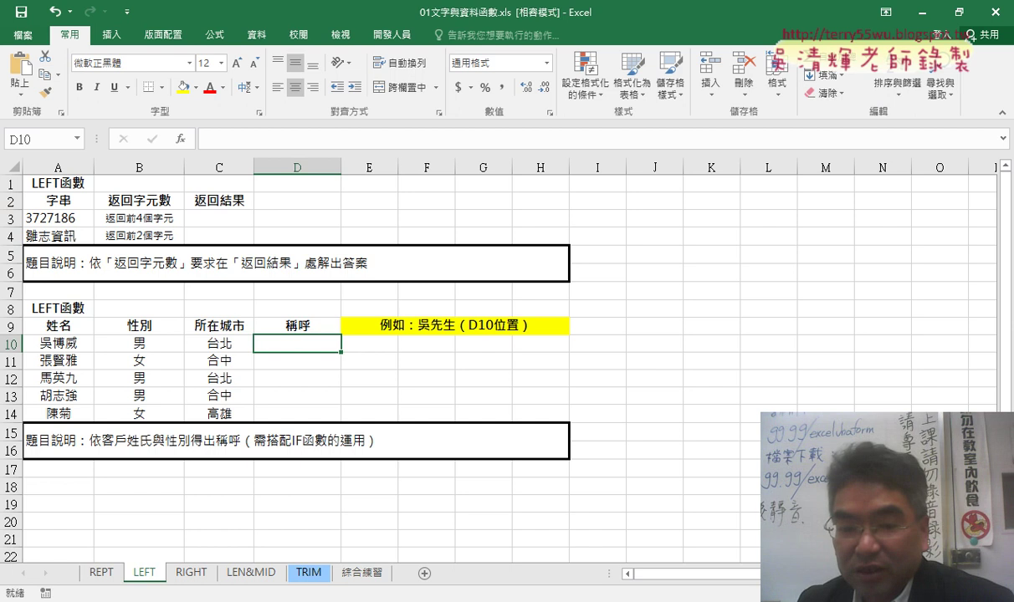
On the 綜合練習 sheet, enter ="09"&F4&"-" in E4 so it displays 0911-.
left_click(376, 577)
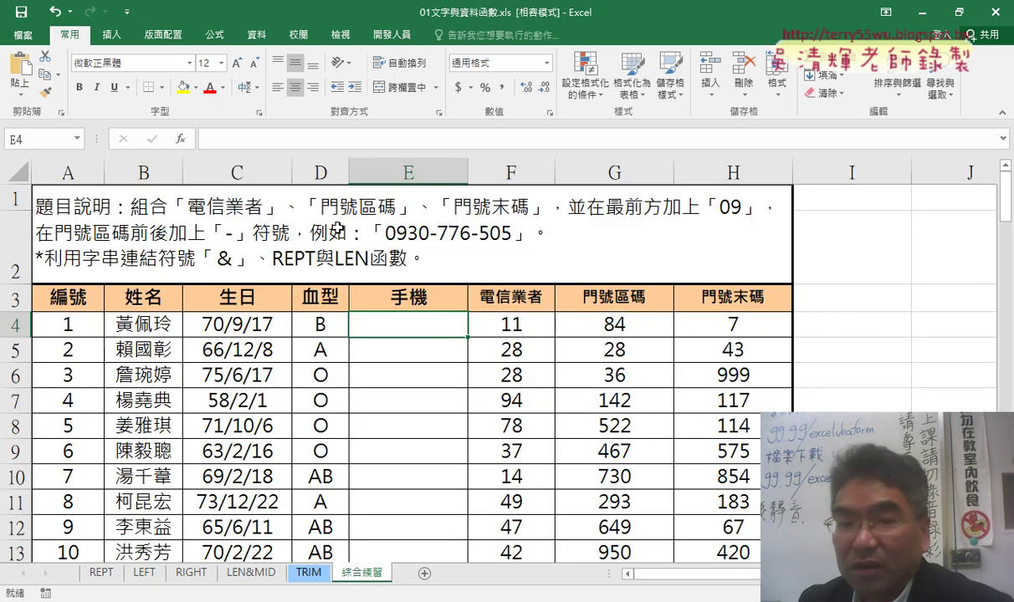
left_click(250, 133)
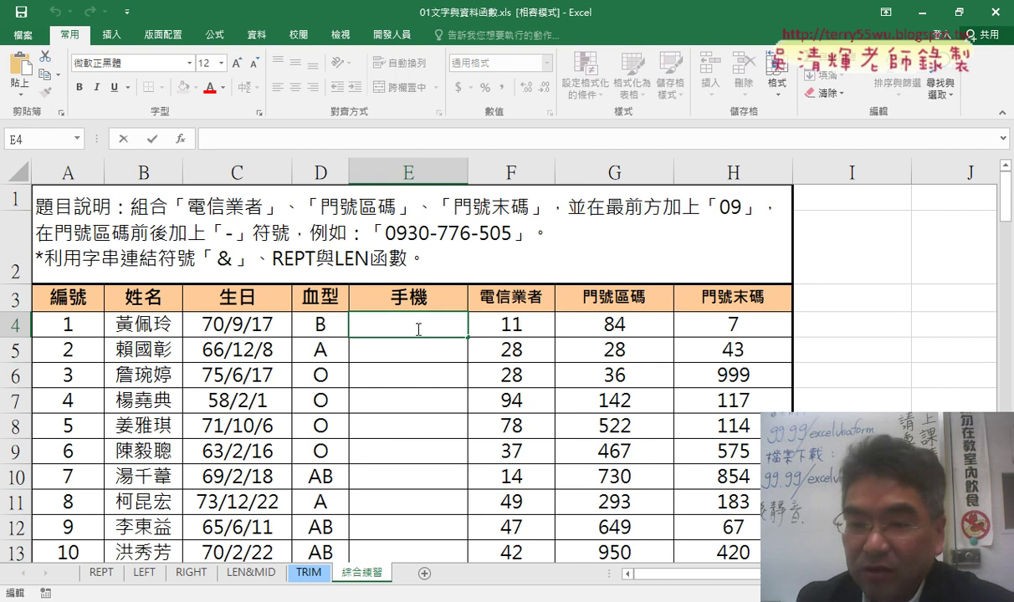
type("=")
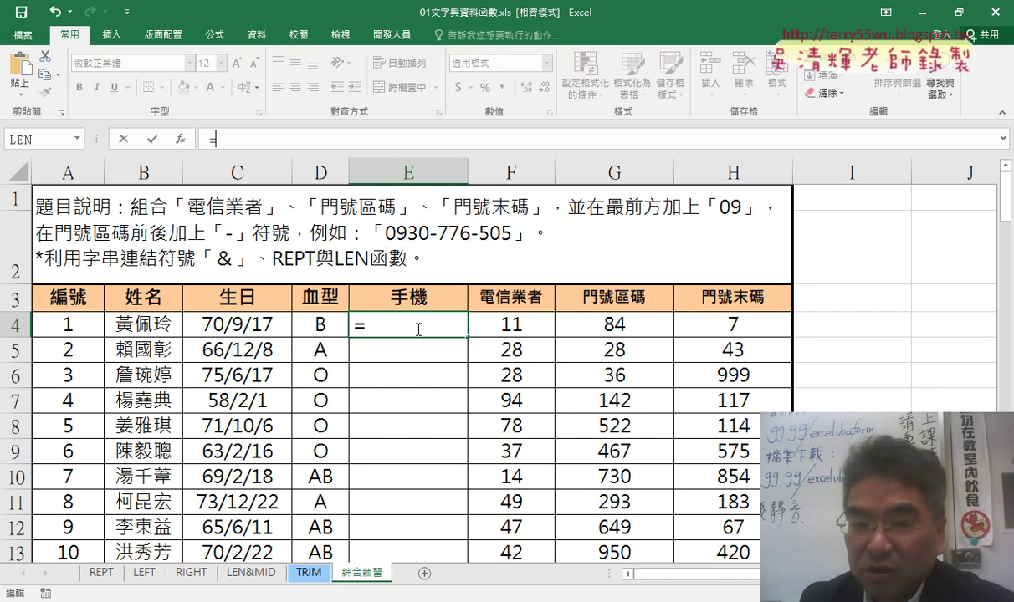
type("\"")
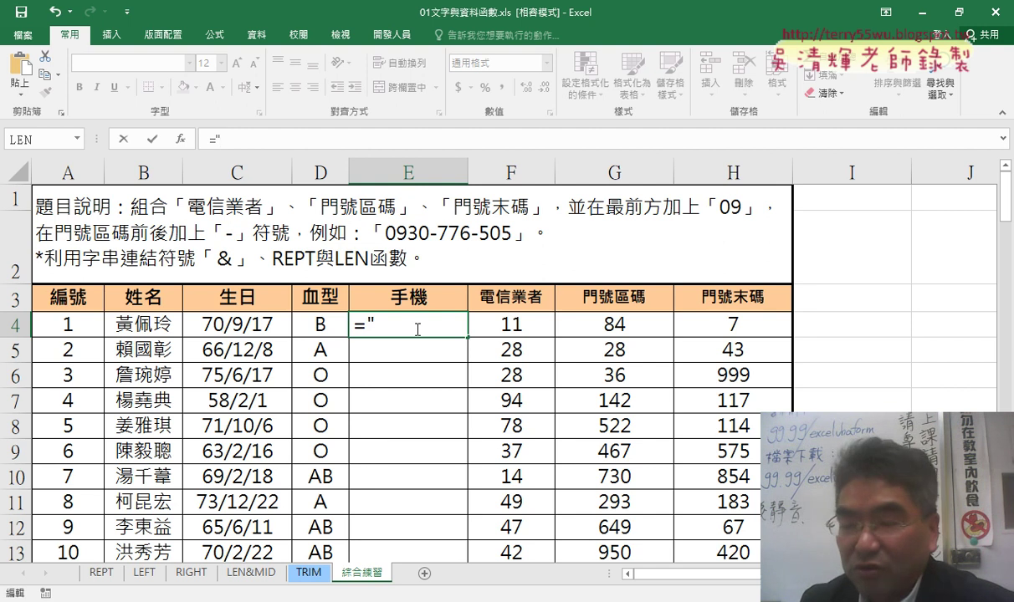
type("0")
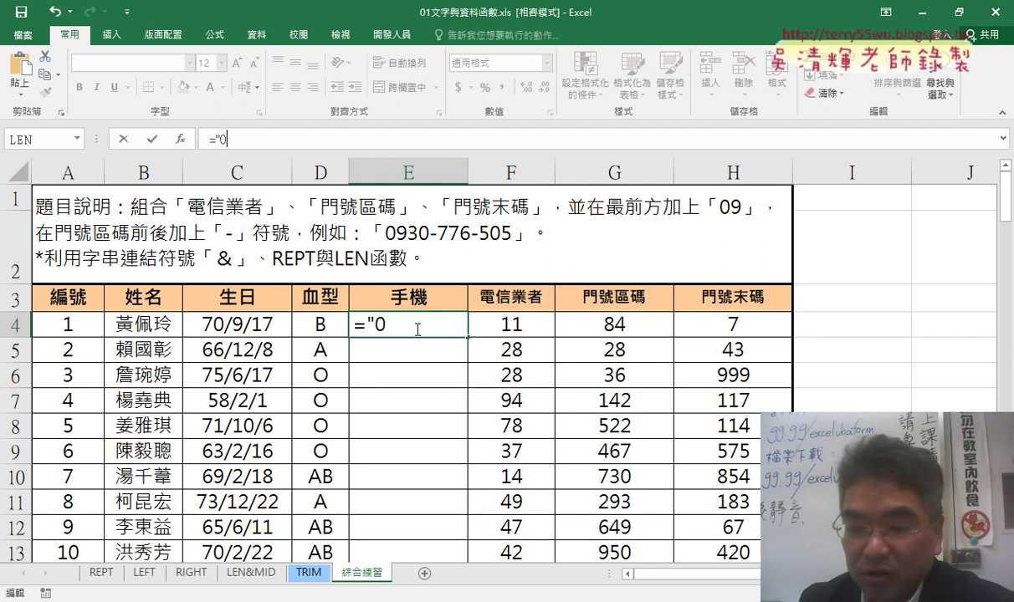
type("9\"&")
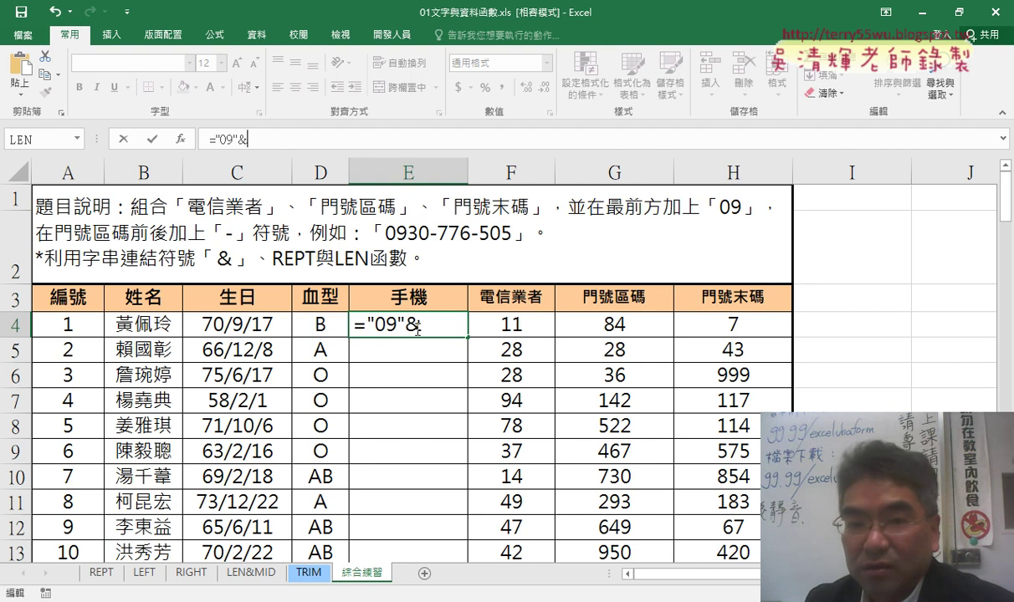
left_click(520, 325)
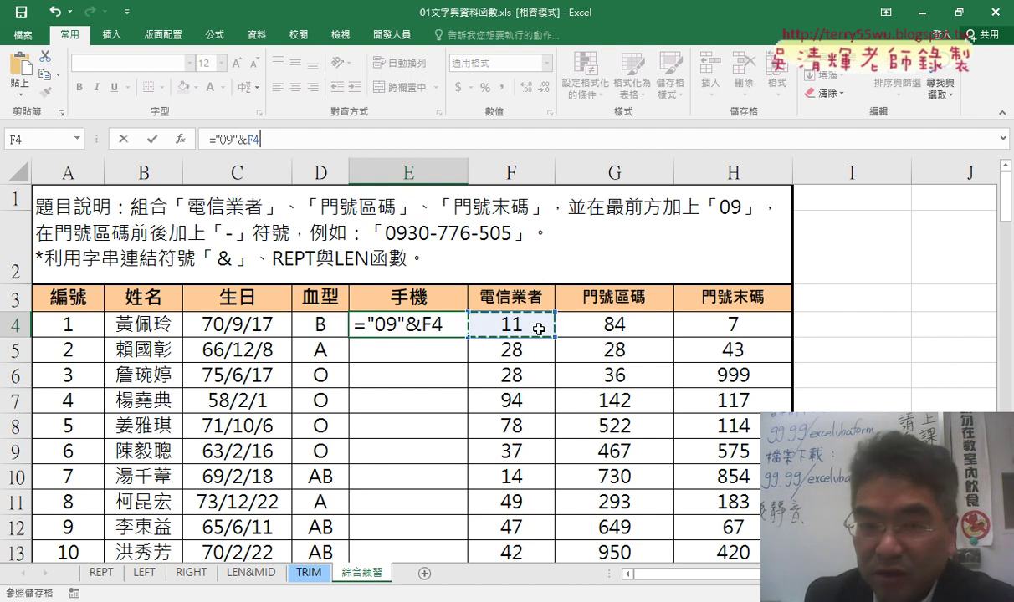
type("&\"")
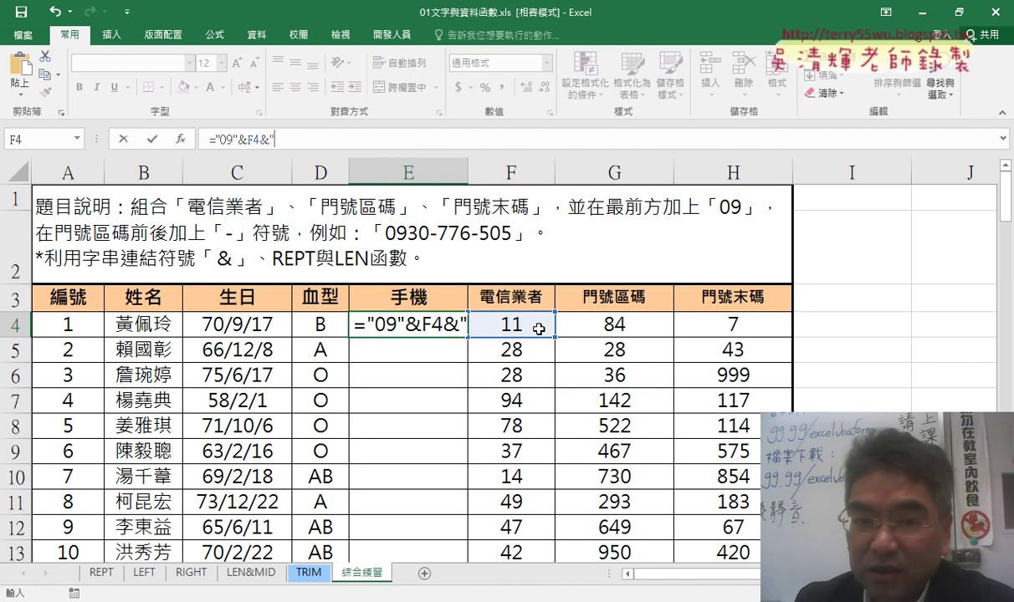
type("-")
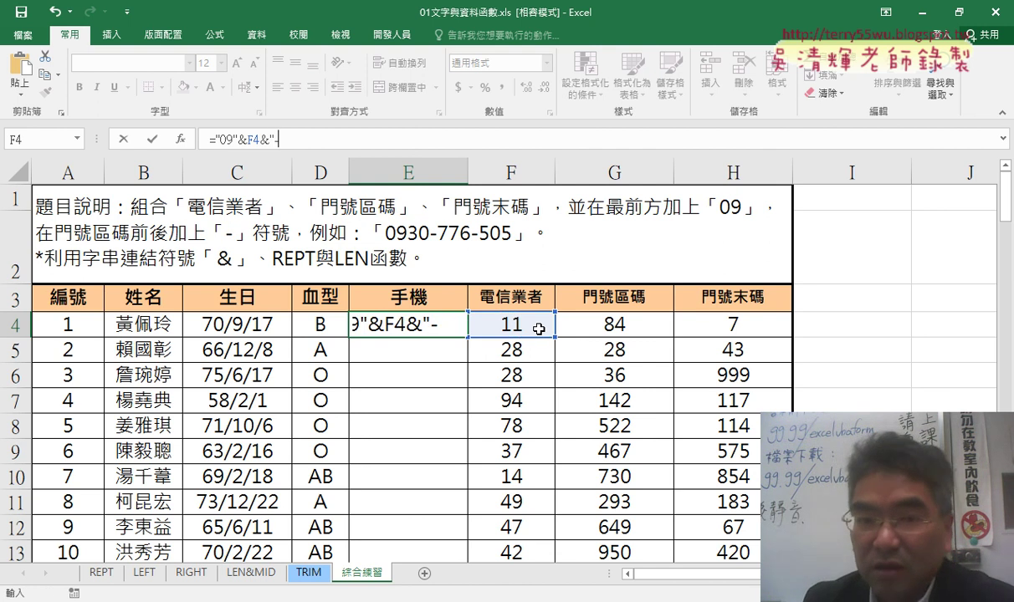
type("\"")
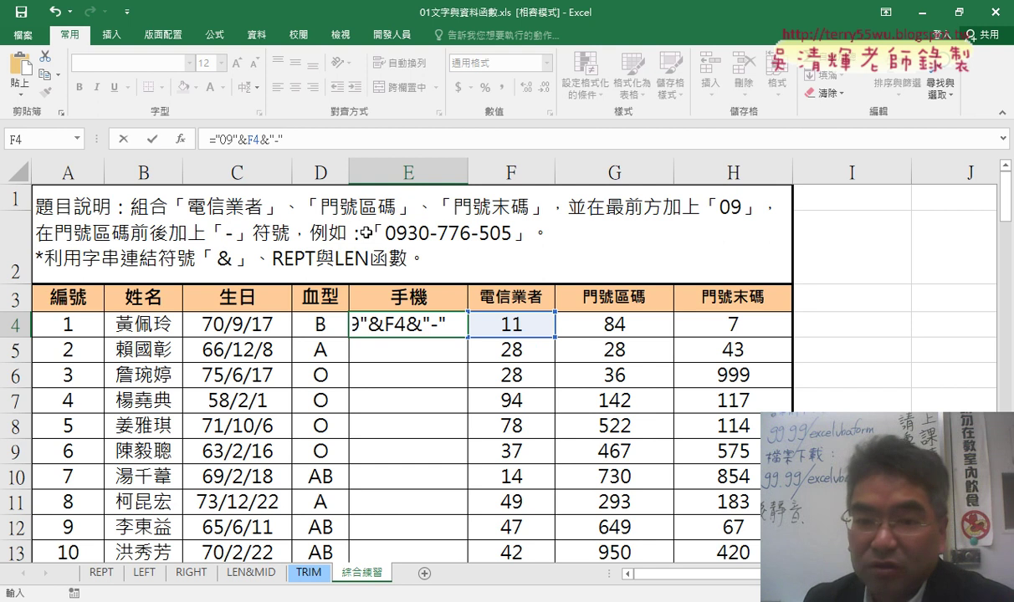
left_click(152, 139)
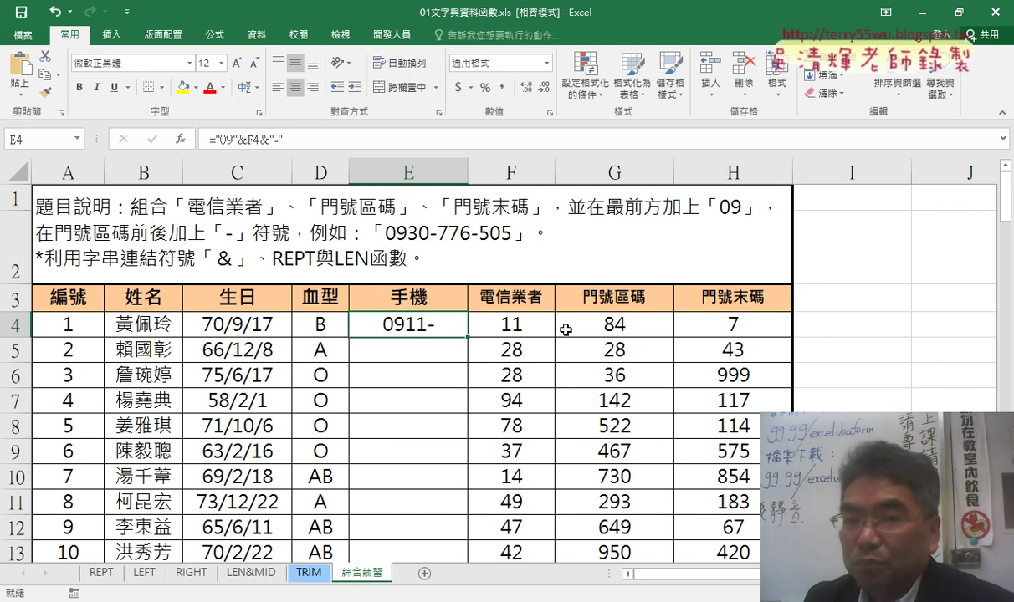
Append & to E4's formula and mark the 84 in G4 with pen notes, then clear them.
left_click(362, 140)
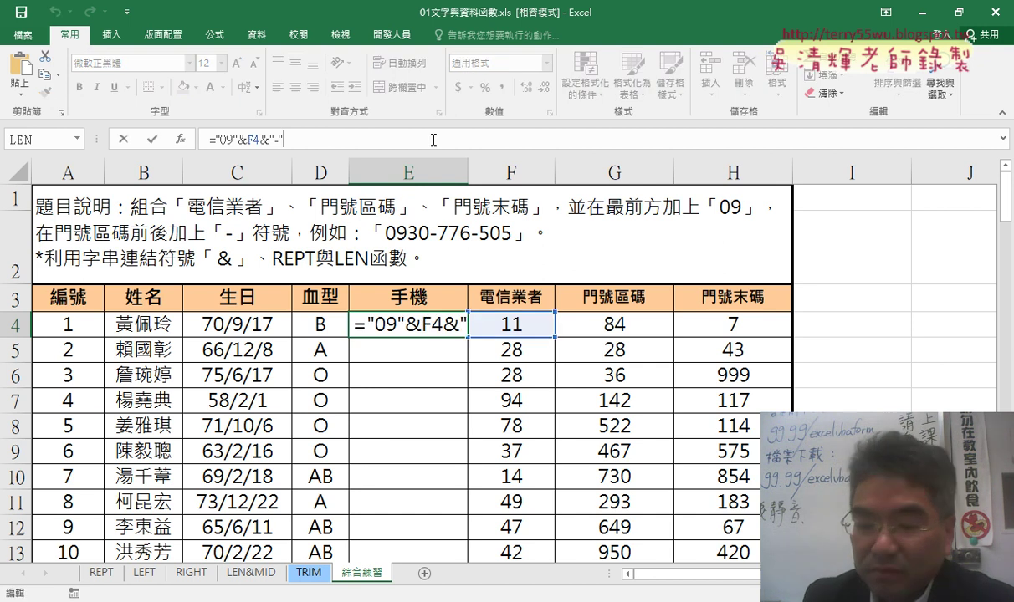
type("&")
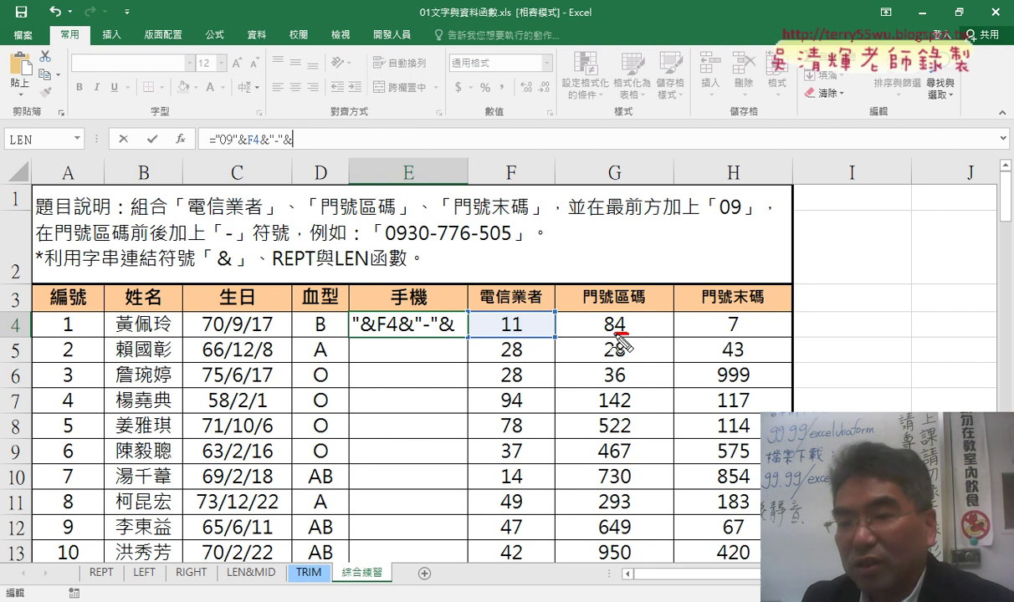
mouse_move(628, 334)
left_mouse_down()
mouse_move(604, 337)
mouse_move(625, 335)
left_mouse_up()
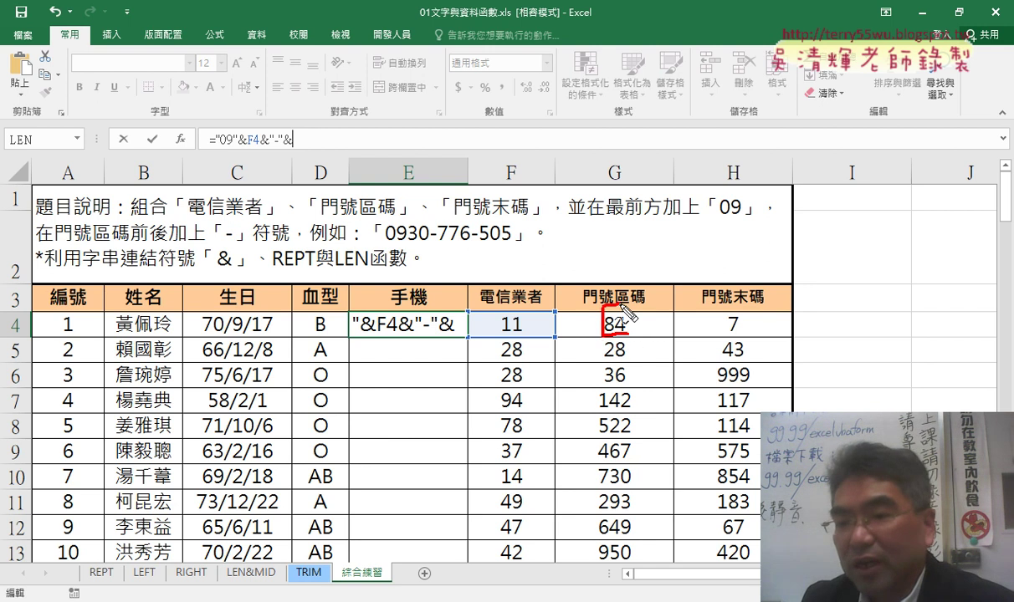
mouse_move(602, 244)
left_mouse_down()
mouse_move(610, 261)
mouse_move(623, 258)
left_mouse_up()
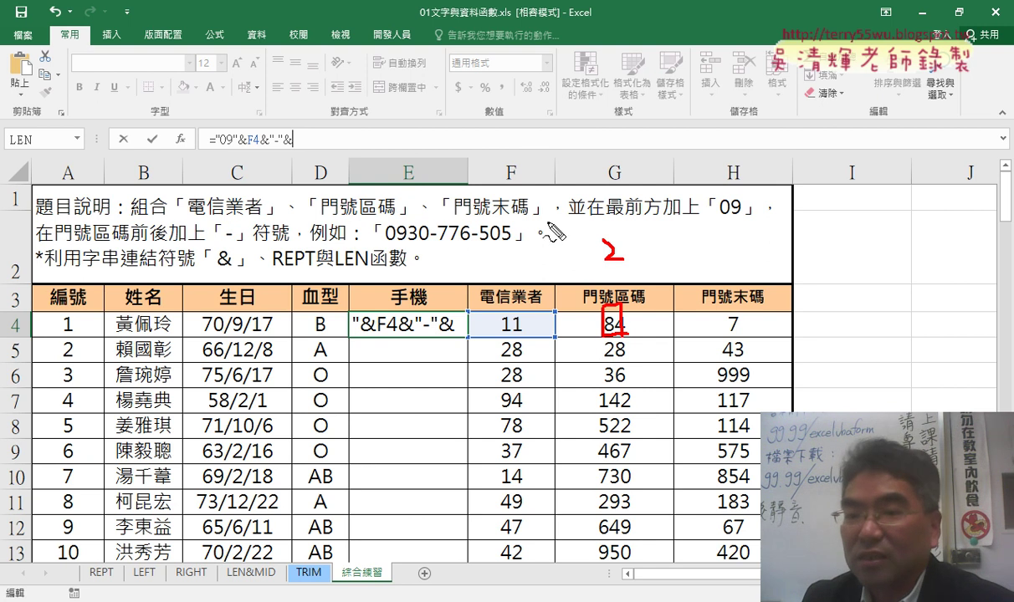
mouse_move(560, 235)
left_mouse_down()
mouse_move(568, 266)
mouse_move(600, 248)
mouse_move(645, 245)
mouse_move(658, 274)
left_mouse_up()
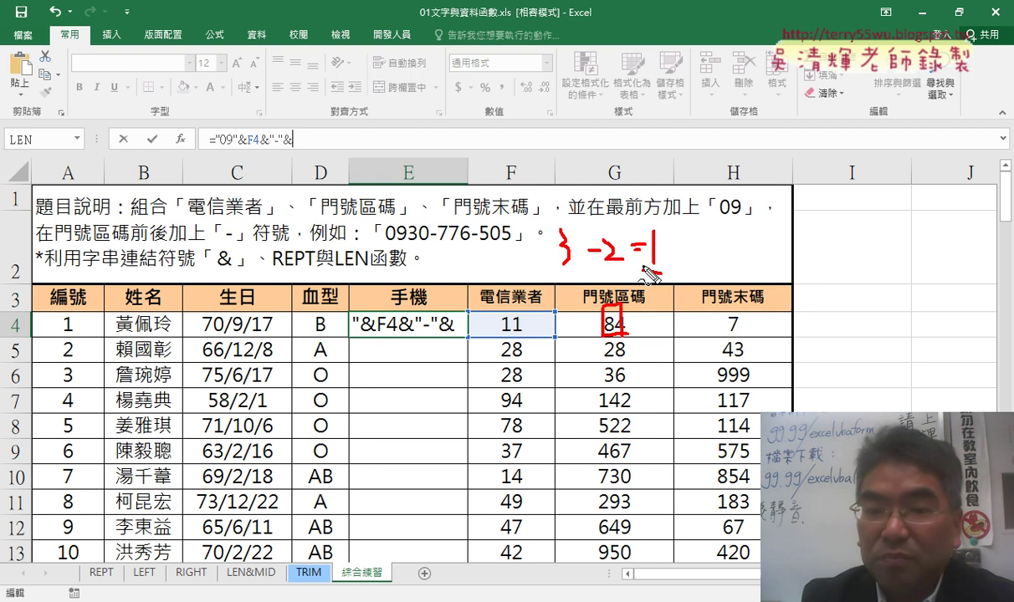
key("Escape")
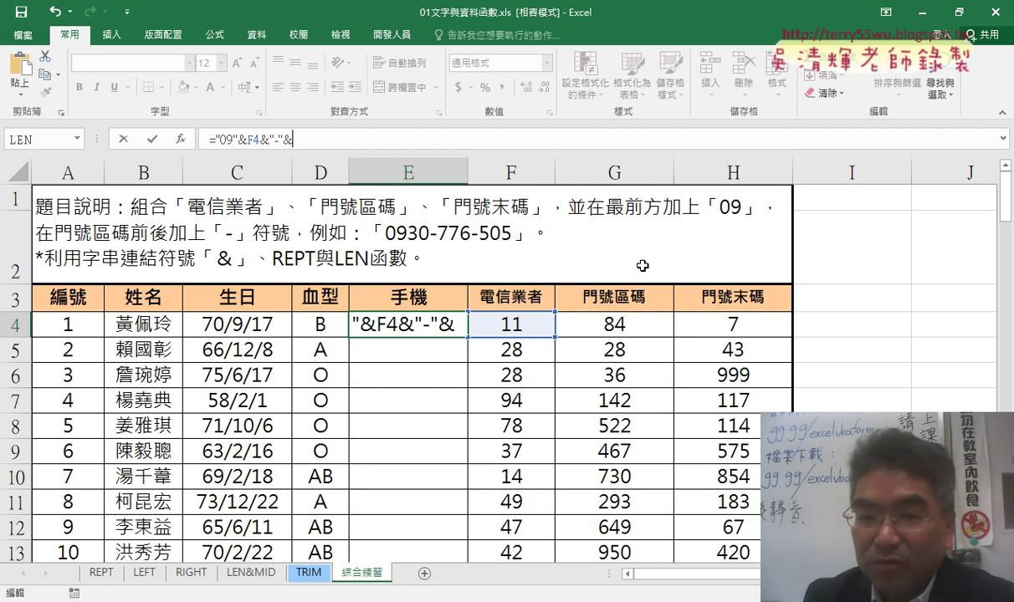
Extend E4's formula with REPT("0",3-LEN(G4)) so it displays 0911-0.
type("r")
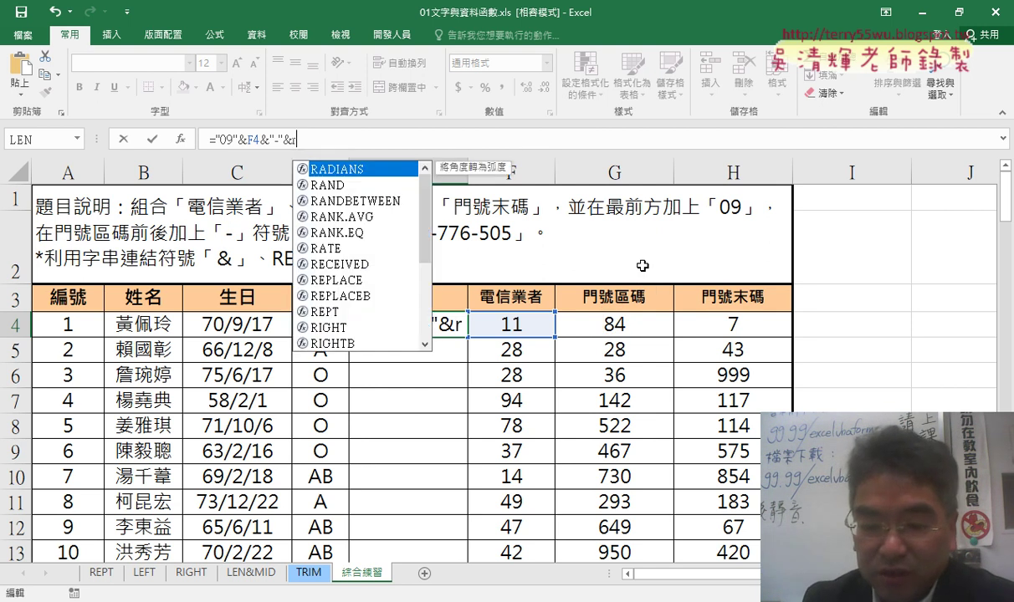
type("ep")
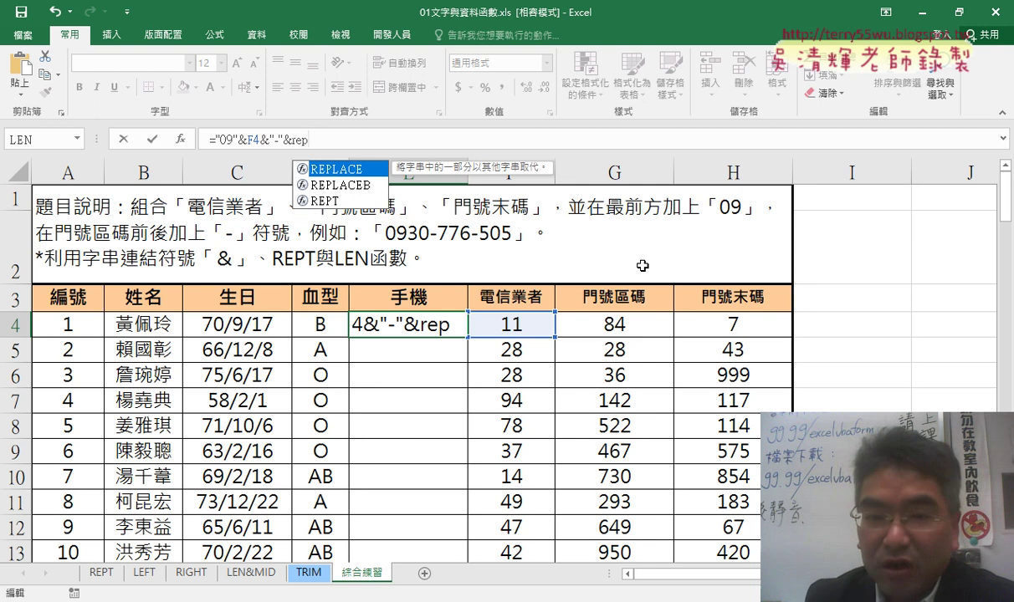
type("t(")
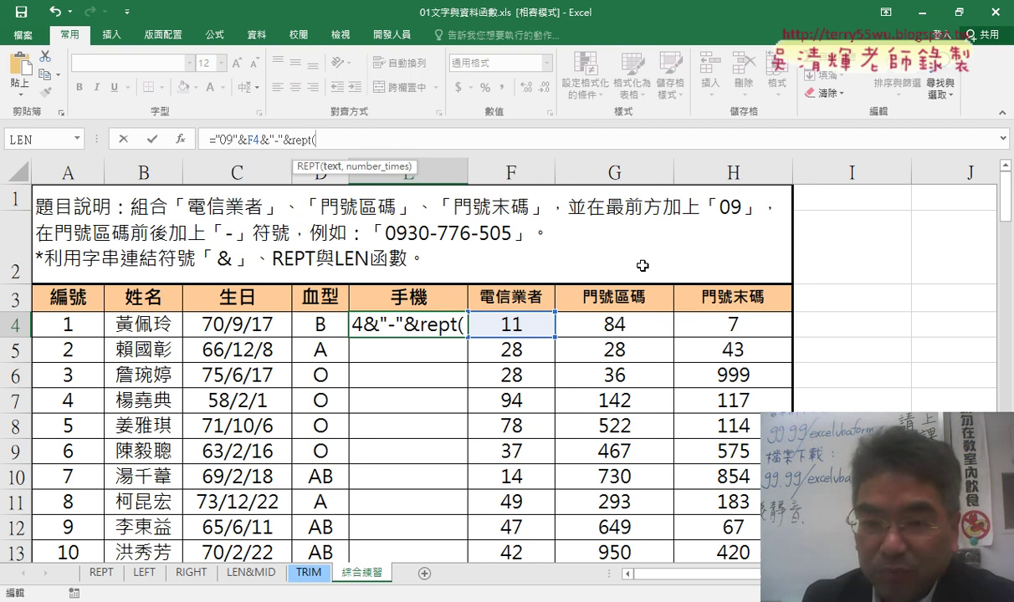
type("\"0")
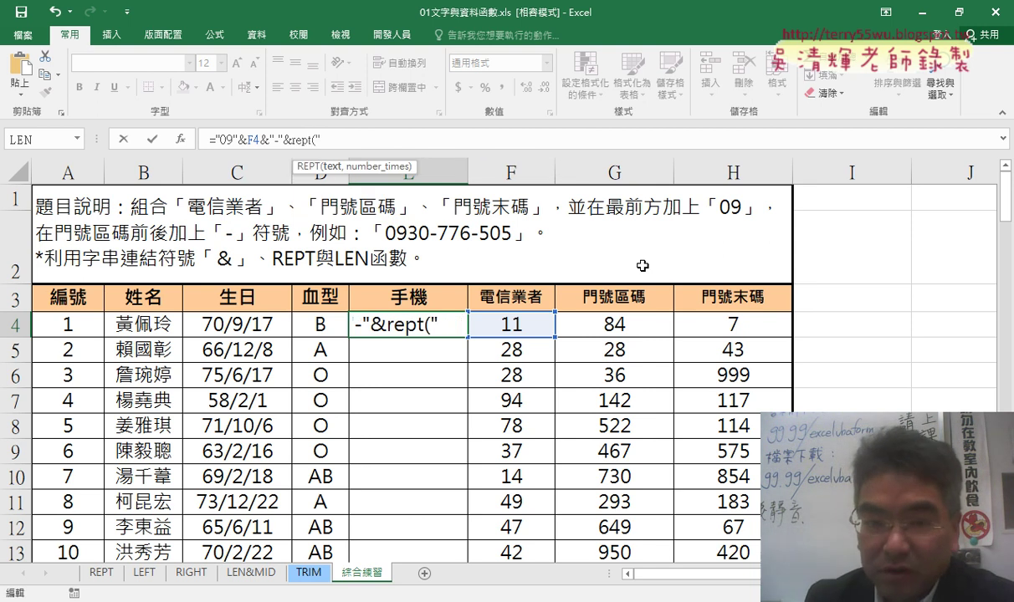
type("\"")
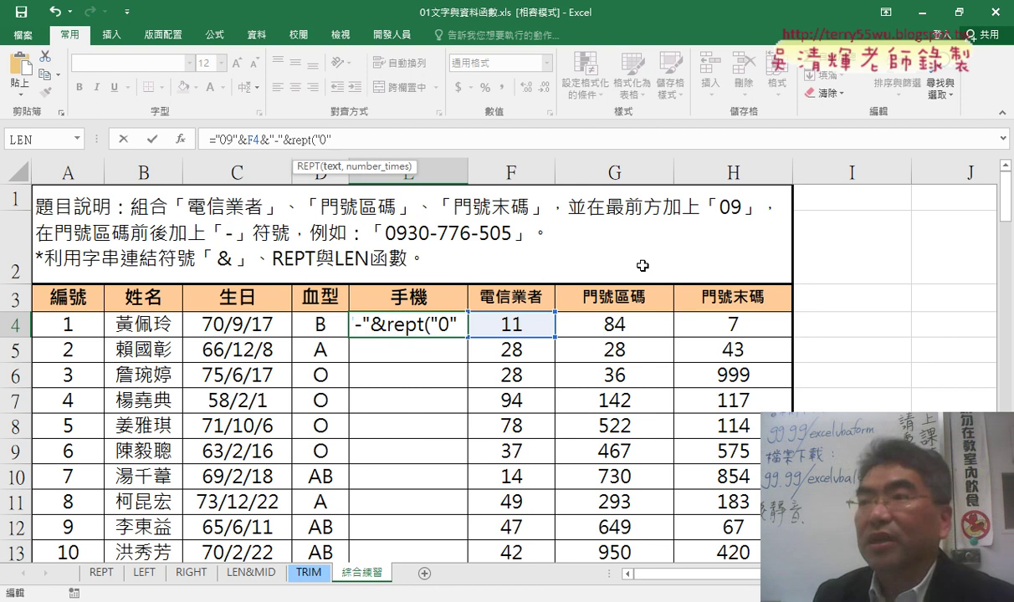
type(",")
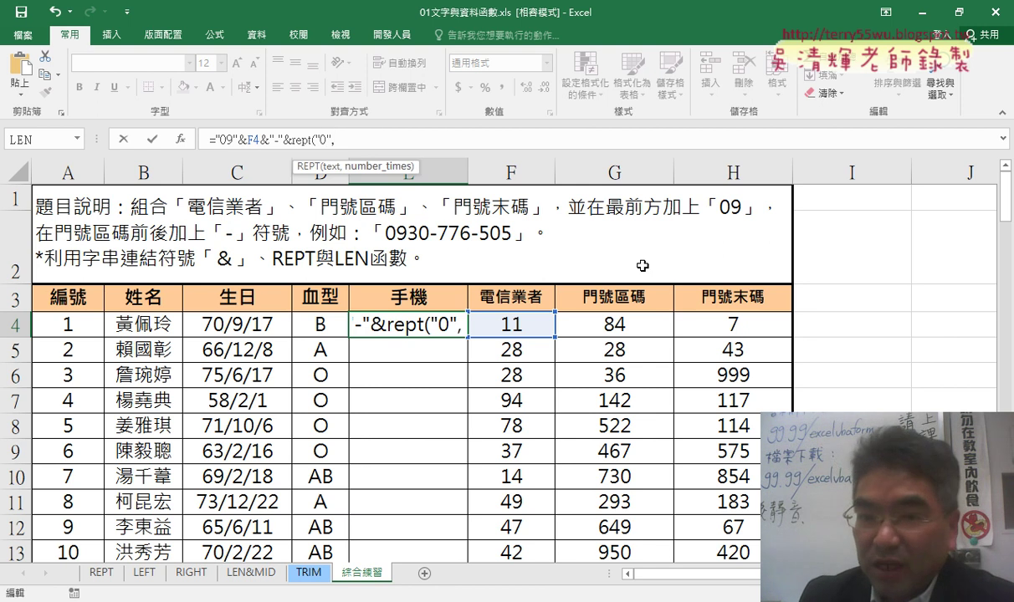
type("3")
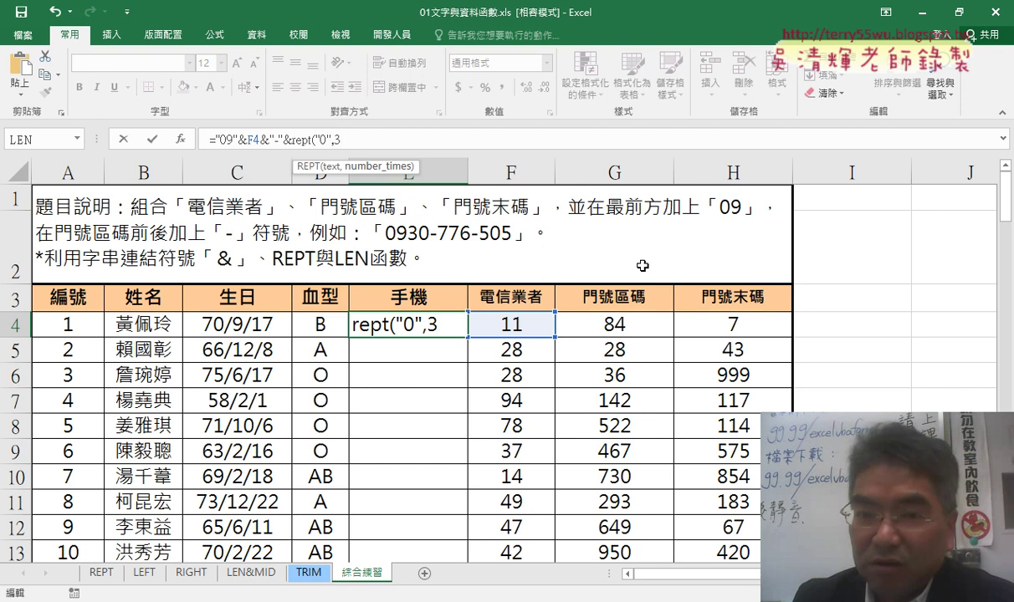
type("-l")
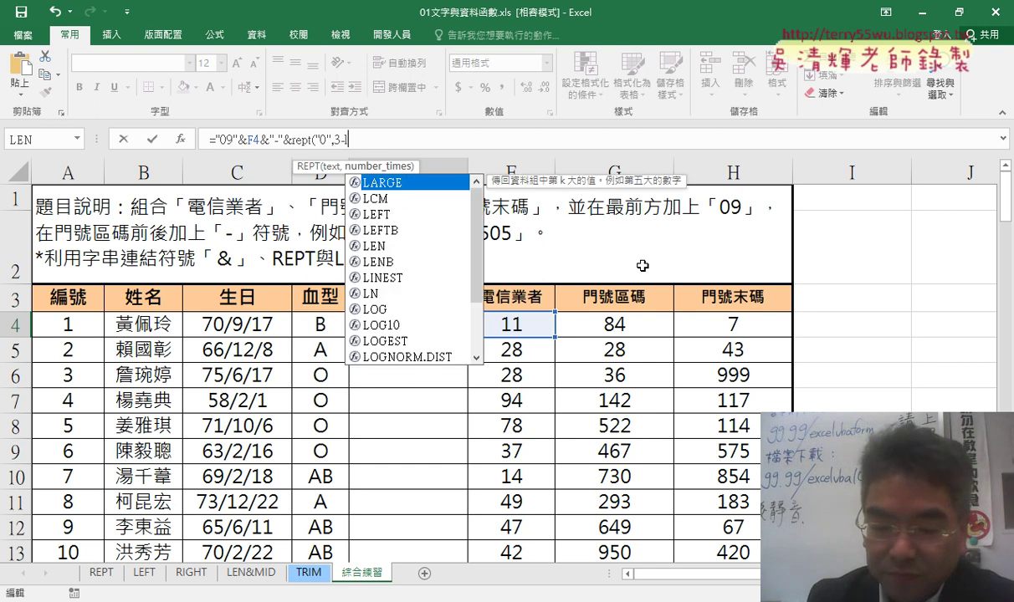
type("en")
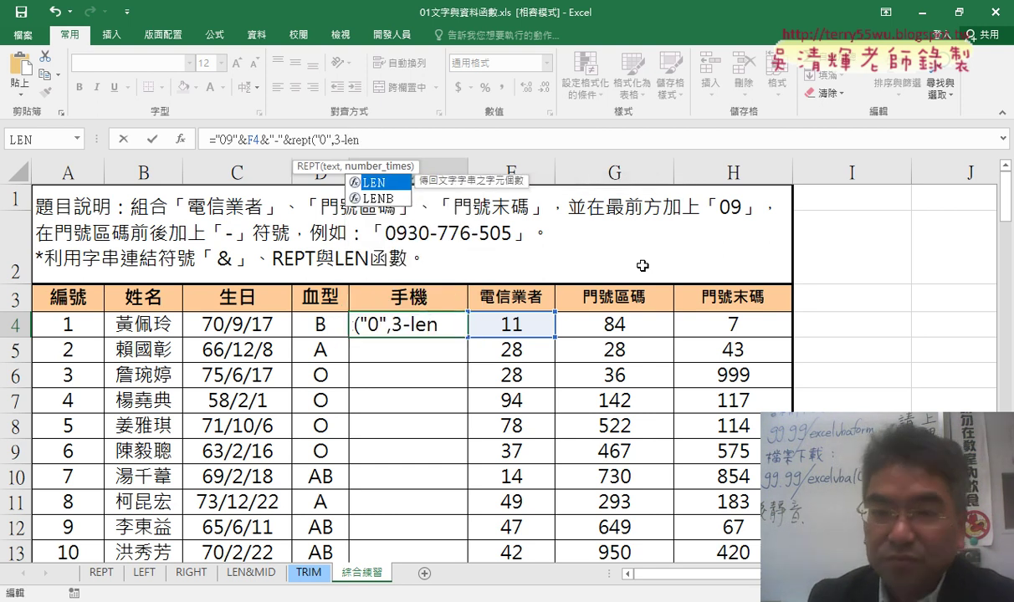
type("(")
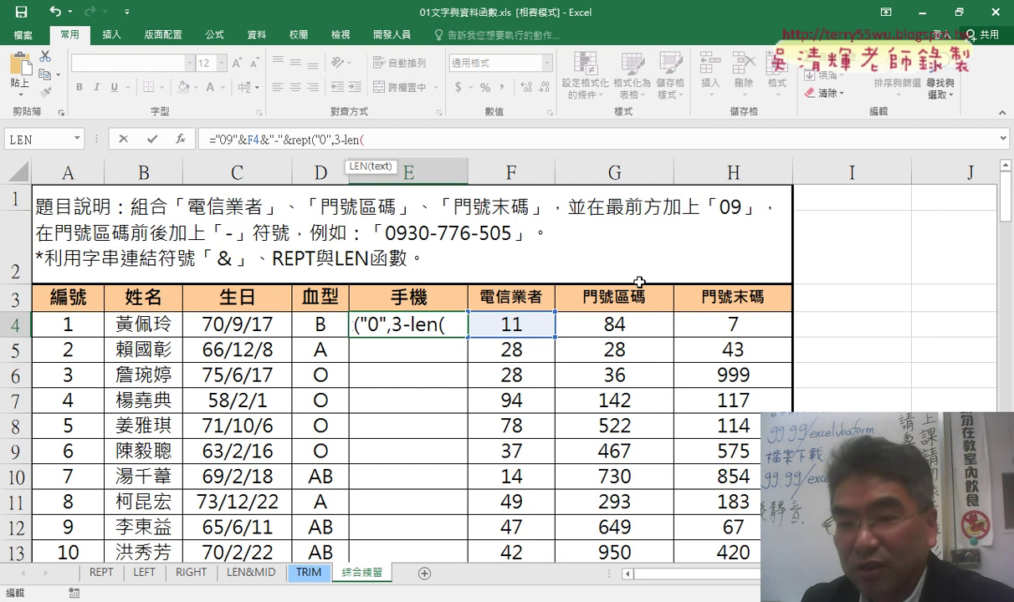
left_click(621, 328)
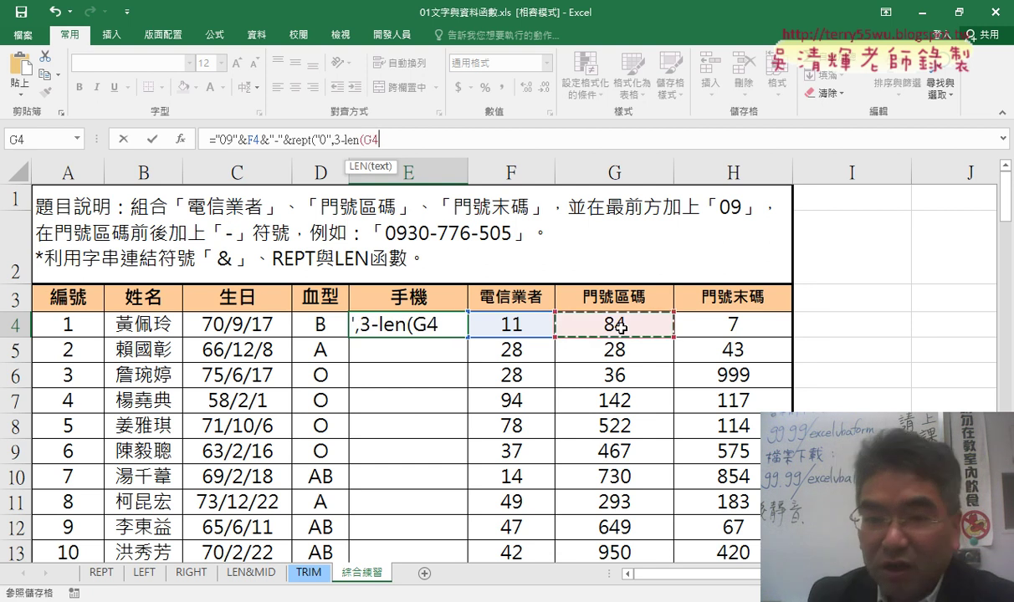
type(")")
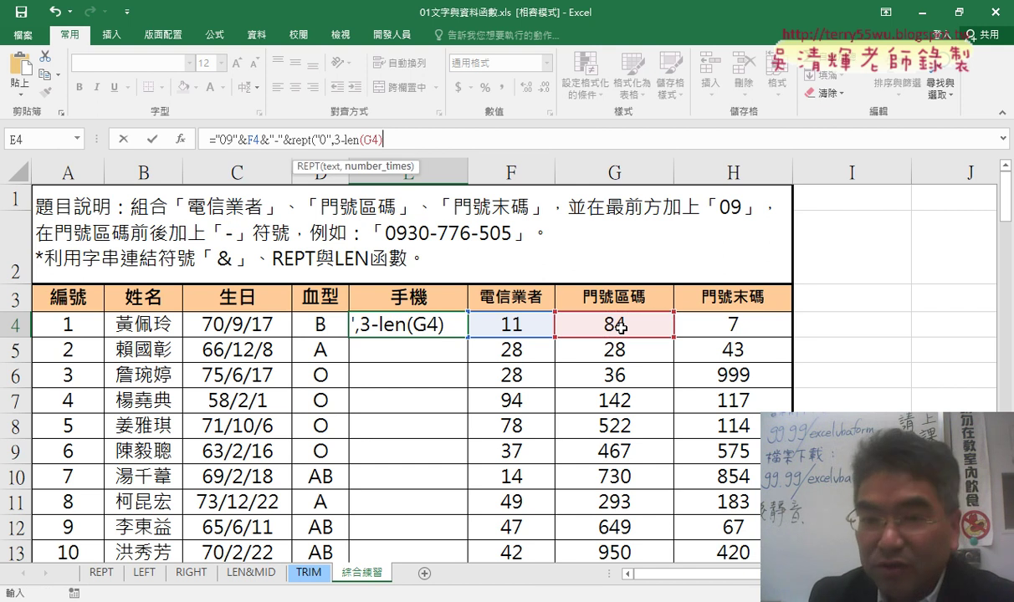
type(")")
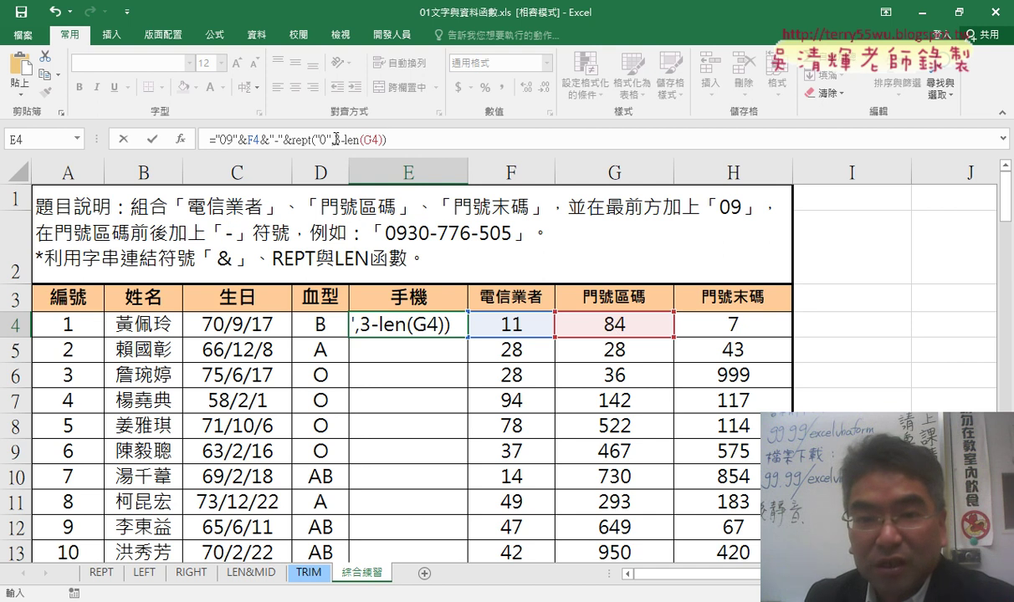
left_click_drag(335, 138, 360, 139)
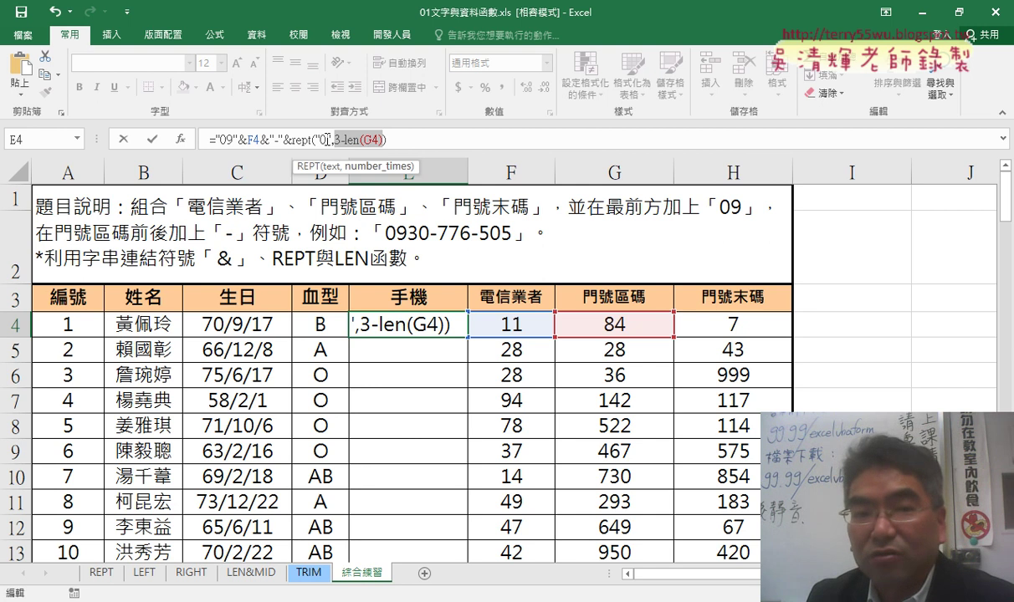
left_click(152, 141)
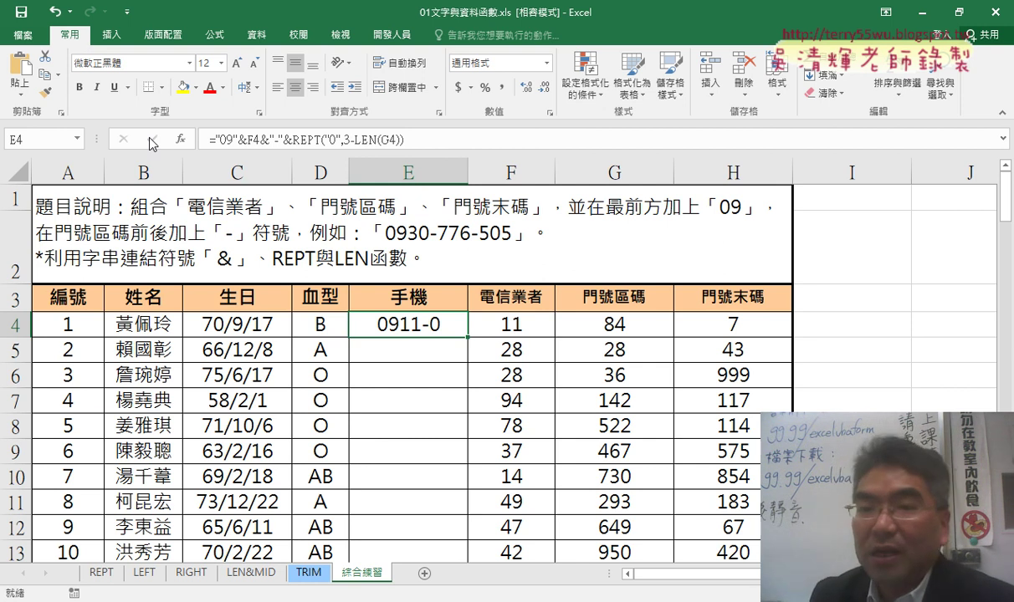
Append &G4 to E4's formula to show 0911-084, then select the dash-and-padding part for copying.
left_click(402, 141)
type(")")
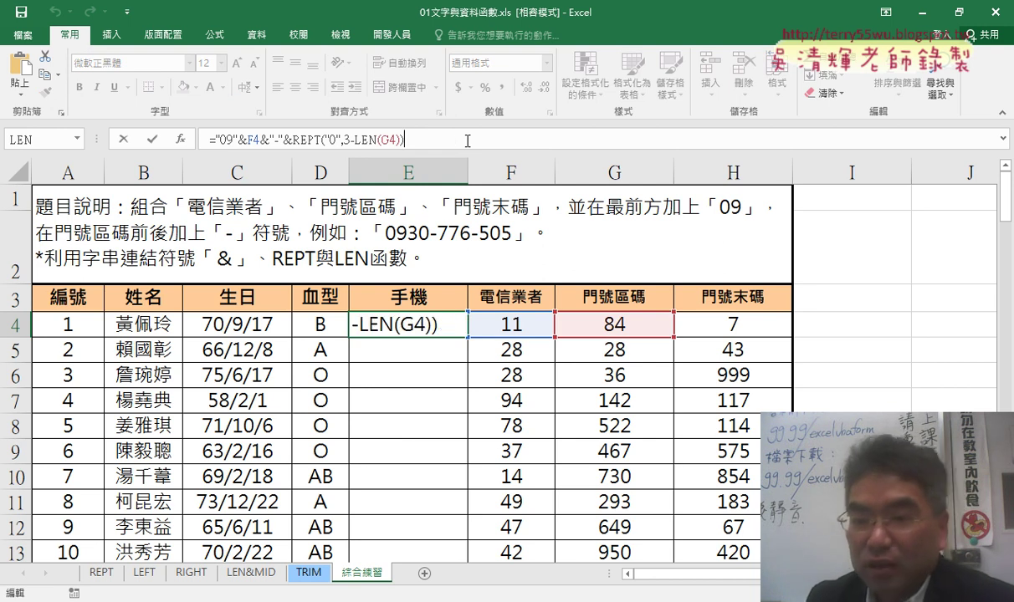
type("&")
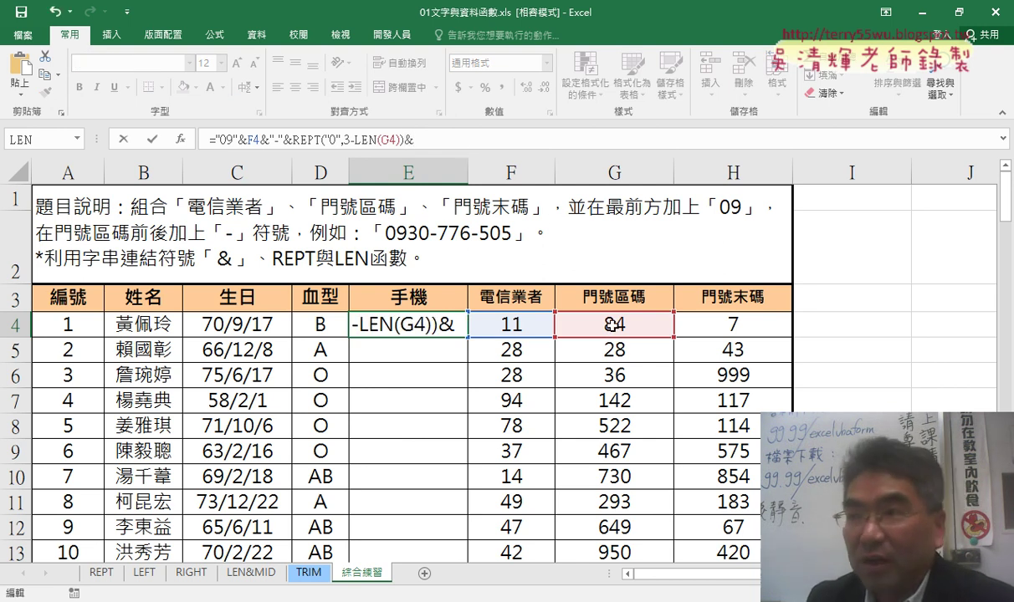
left_click(613, 325)
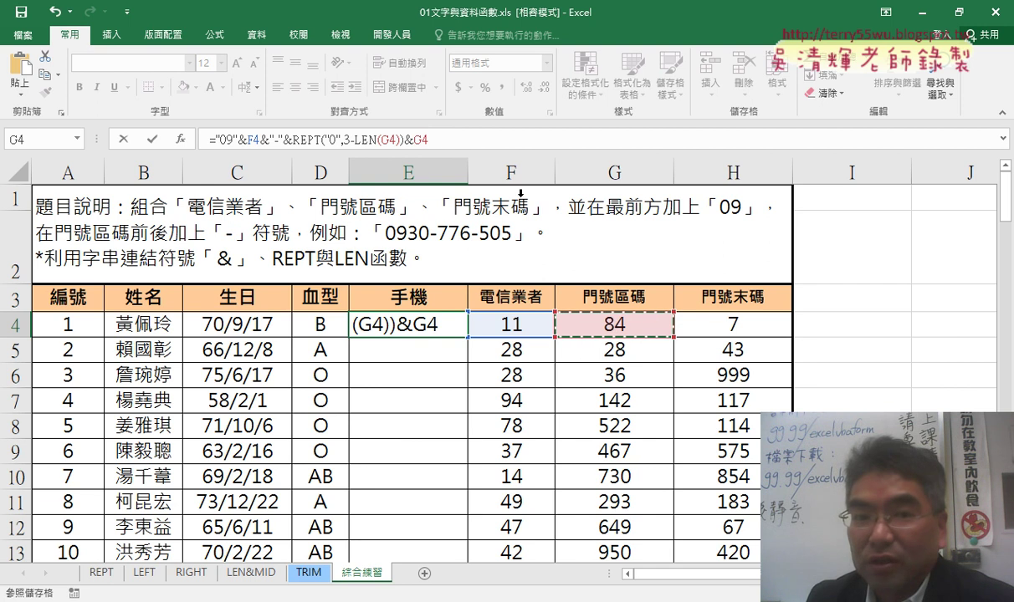
left_click(153, 142)
left_click(153, 143)
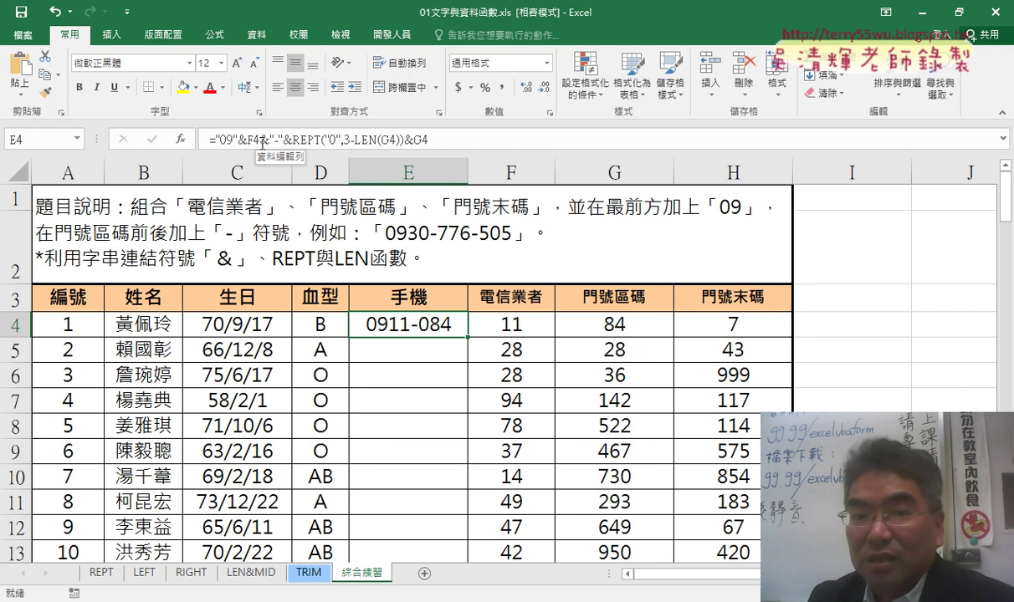
left_click_drag(260, 138, 408, 138)
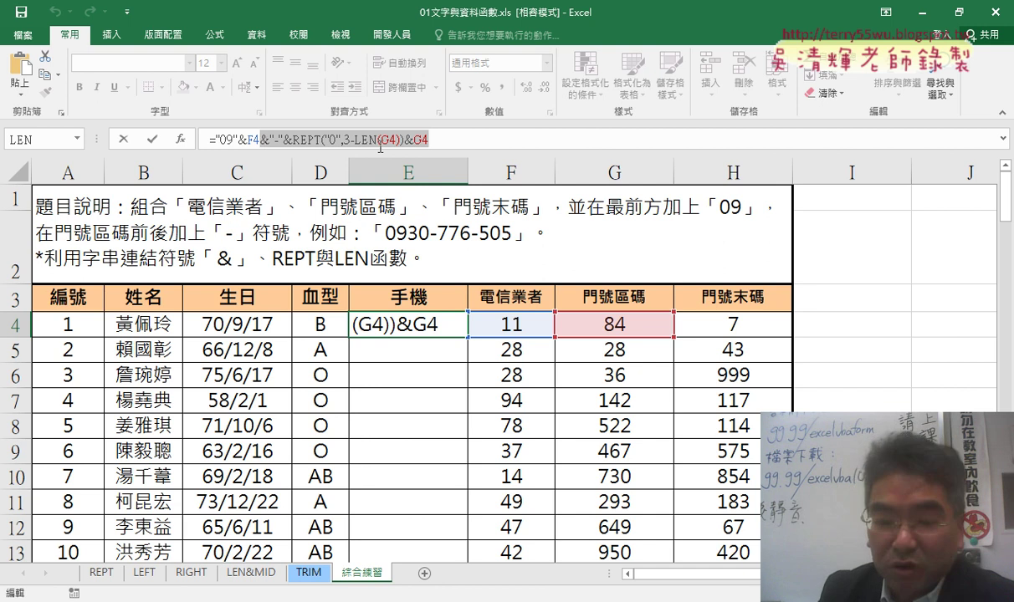
left_click(447, 140)
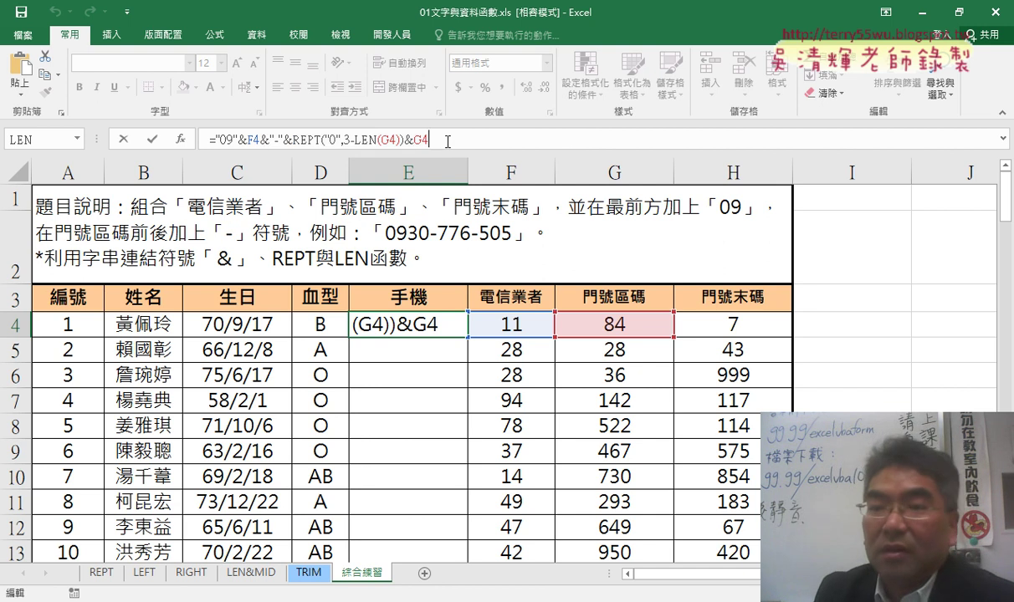
type("&\"-\"&REPT(\"0\",3-LEN(G4))&G4")
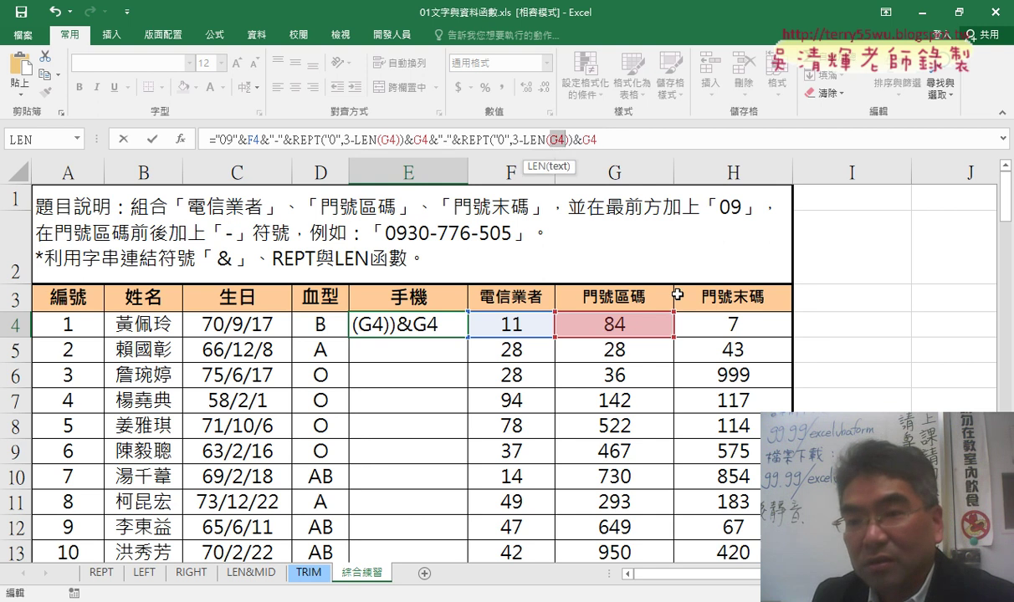
left_click(736, 326)
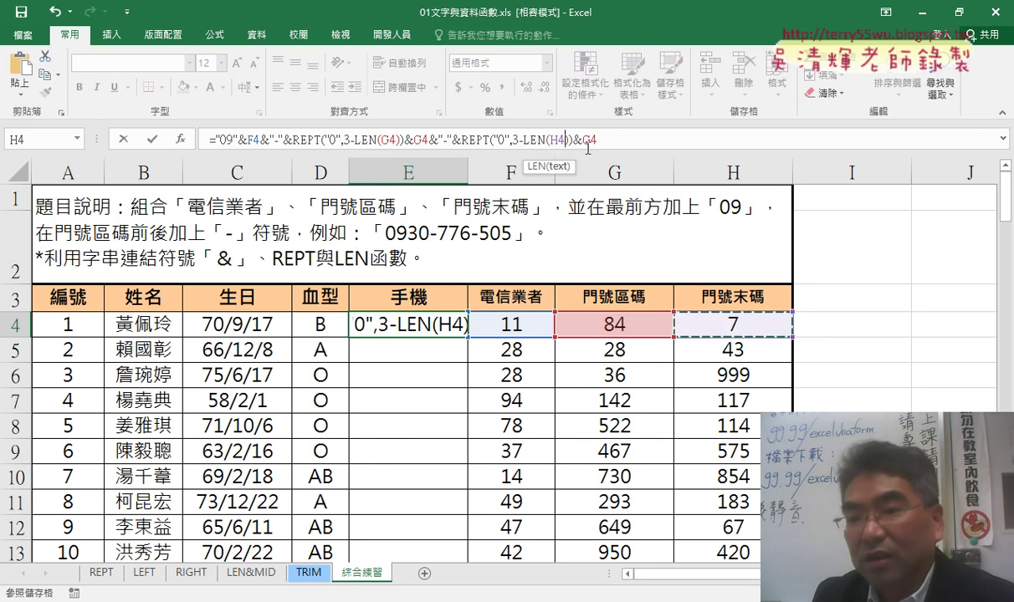
left_click_drag(583, 140, 617, 140)
left_click(689, 316)
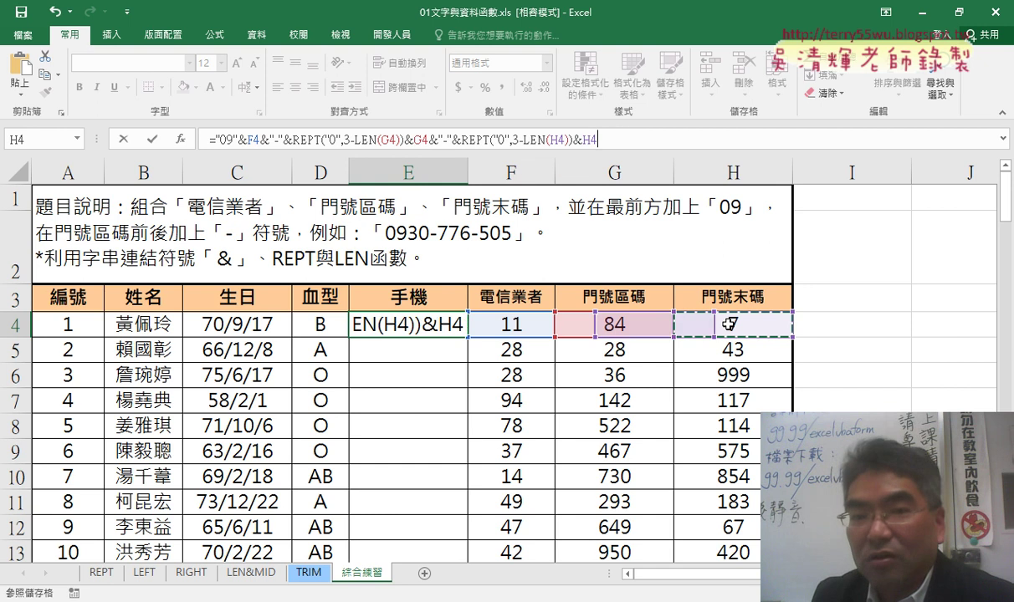
left_click(151, 140)
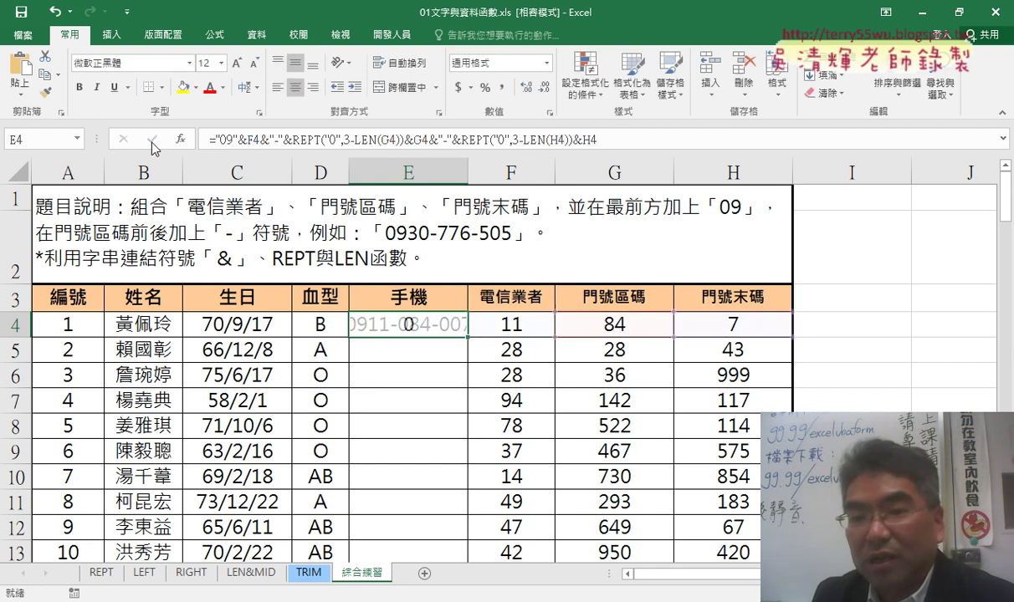
Autofit column E and fill the phone formula down through row 13.
double_click(469, 171)
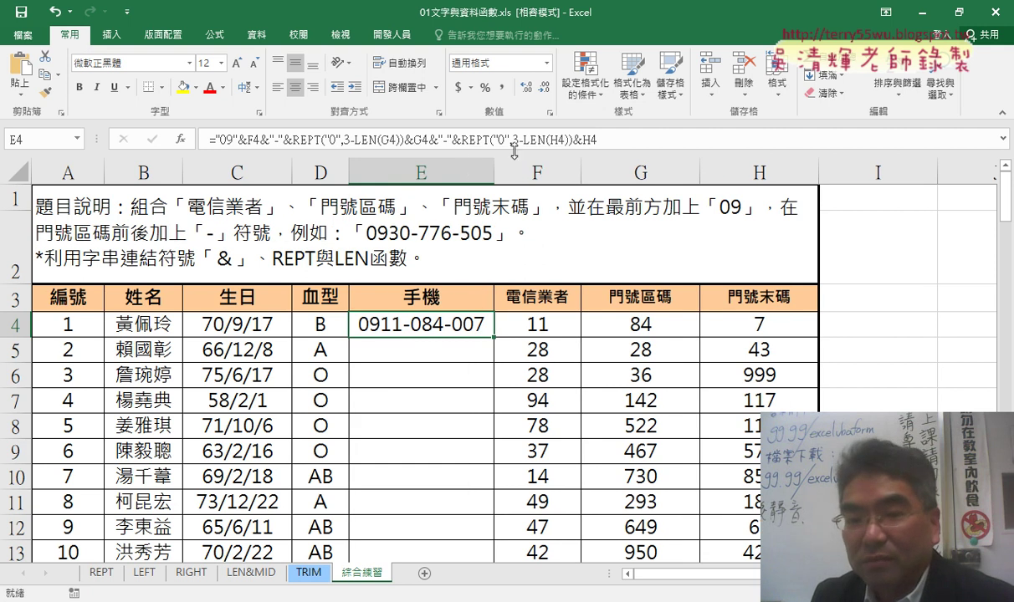
double_click(494, 336)
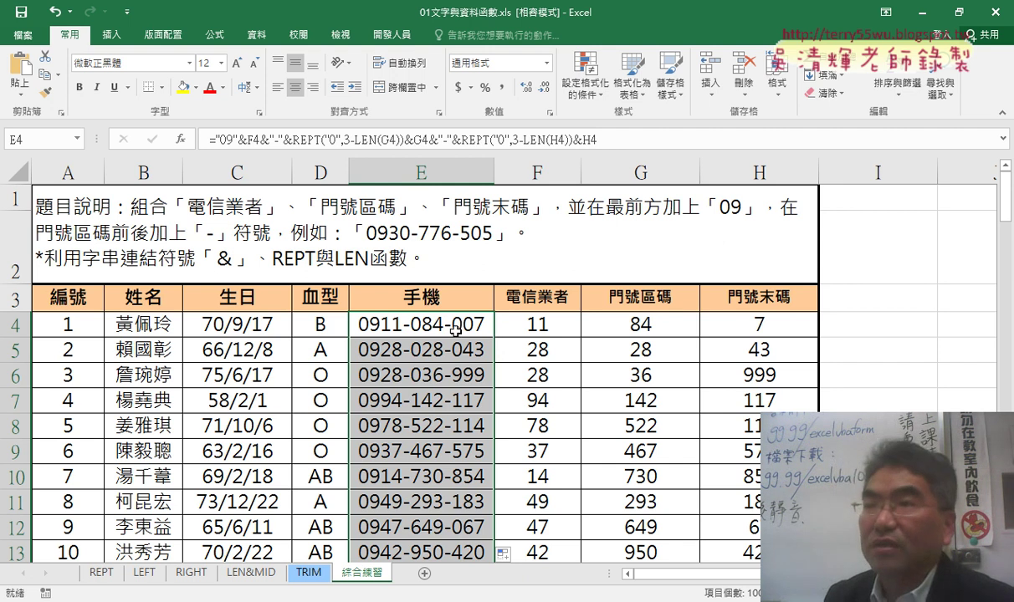
left_click(455, 330)
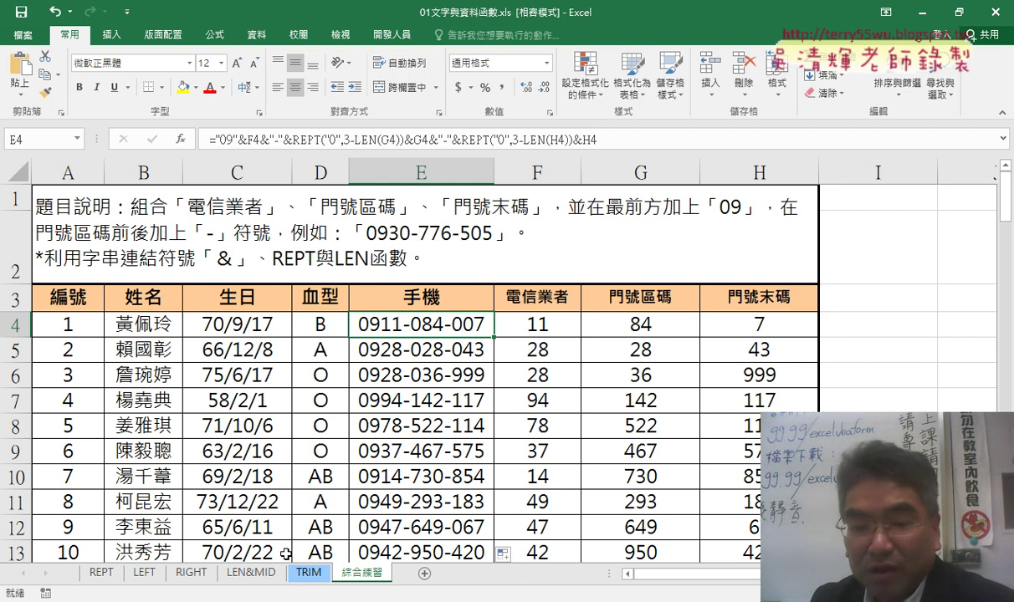
In Google Docs, scroll to 4.綜合練習 and highlight the 方法1 REPT and 方法2 TEXT formulas.
key("alt+Tab")
scroll(473, 487, "down", 3)
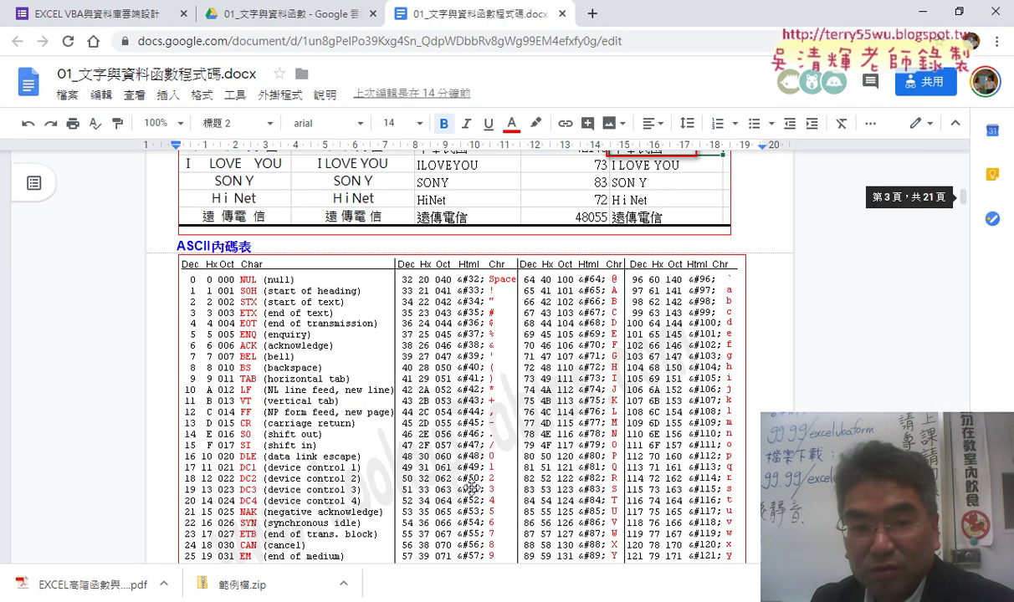
scroll(473, 487, "down", 6)
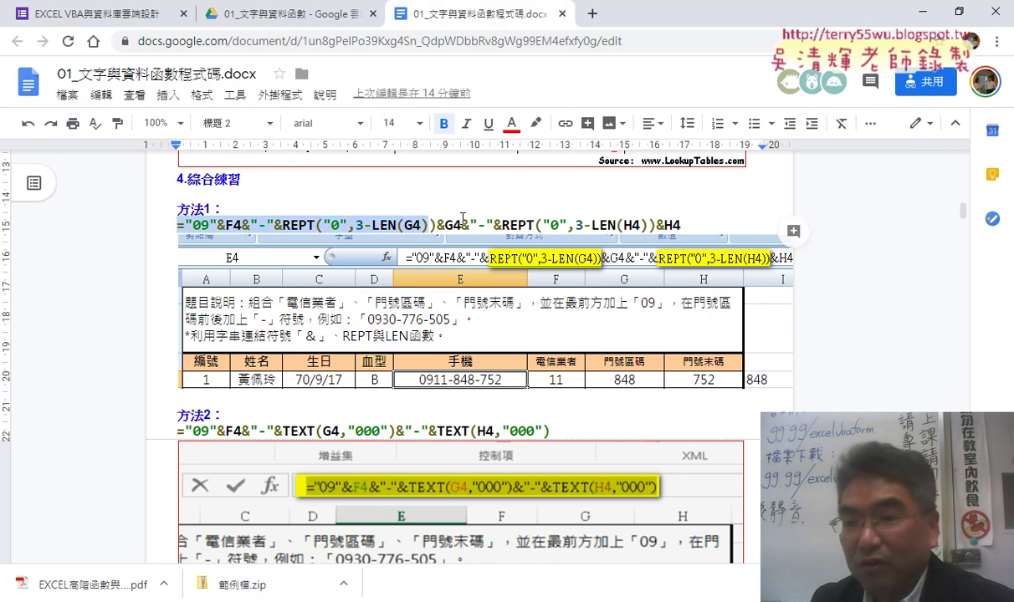
left_click_drag(174, 228, 722, 225)
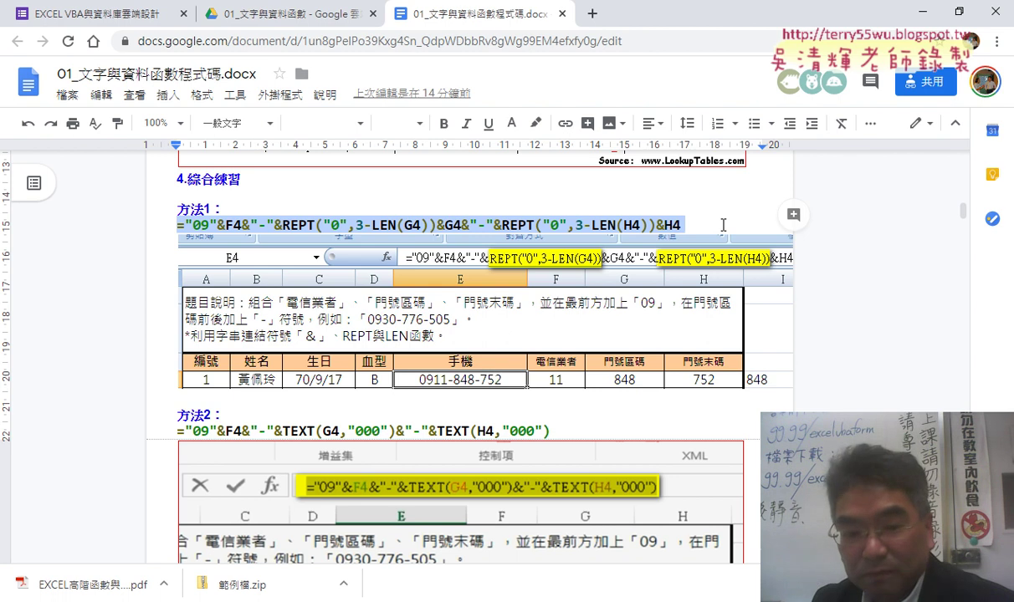
left_click_drag(282, 433, 317, 434)
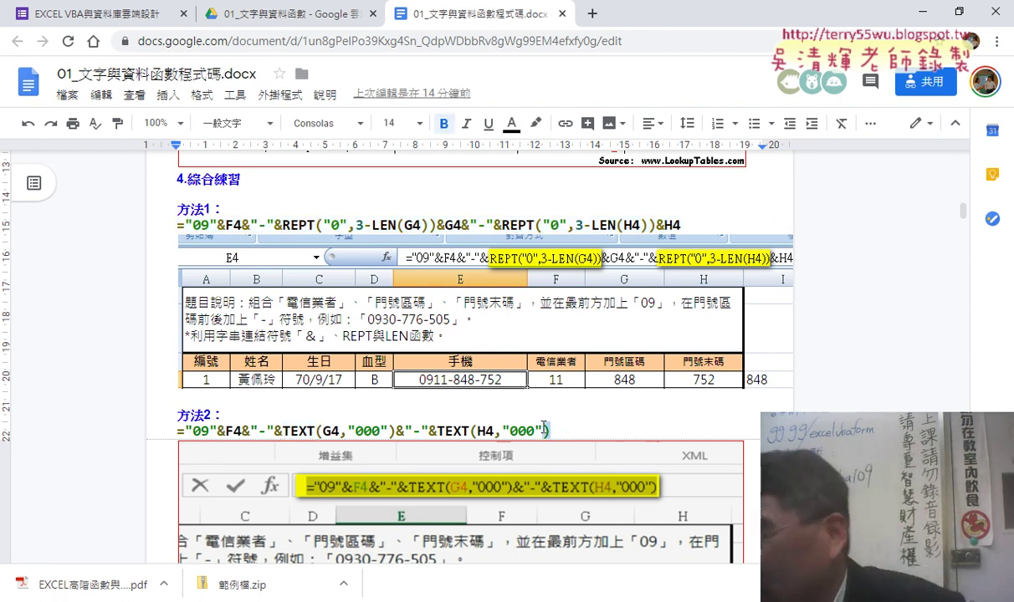
left_click_drag(551, 431, 163, 428)
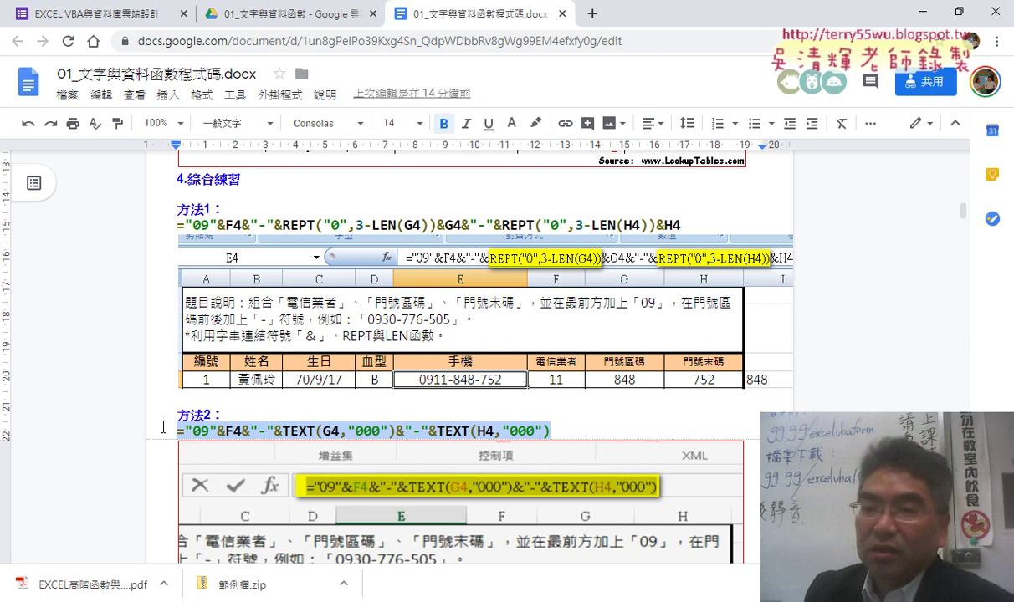